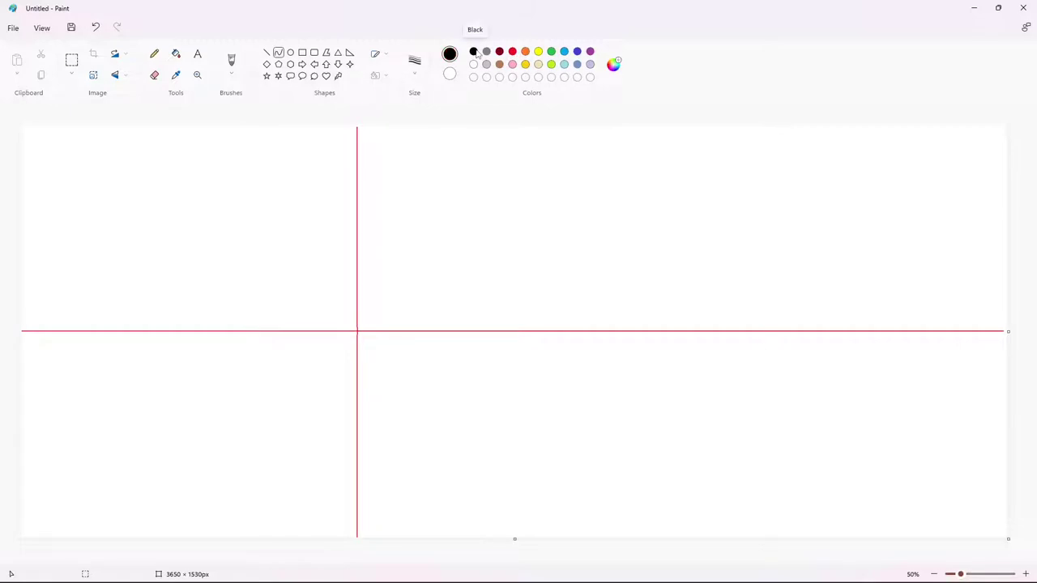
Step: Draw the brow ridge and the forehead as two joined black curves, upper left of the guide lines' crossing, using the Curve tool
mouse_move(273, 158)
mouse_down()
mouse_move(319, 185)
mouse_move(286, 127)
mouse_move(319, 135)
mouse_up()
mouse_move(272, 159)
mouse_down()
mouse_move(209, 182)
mouse_move(240, 147)
mouse_up()
click(363, 164)
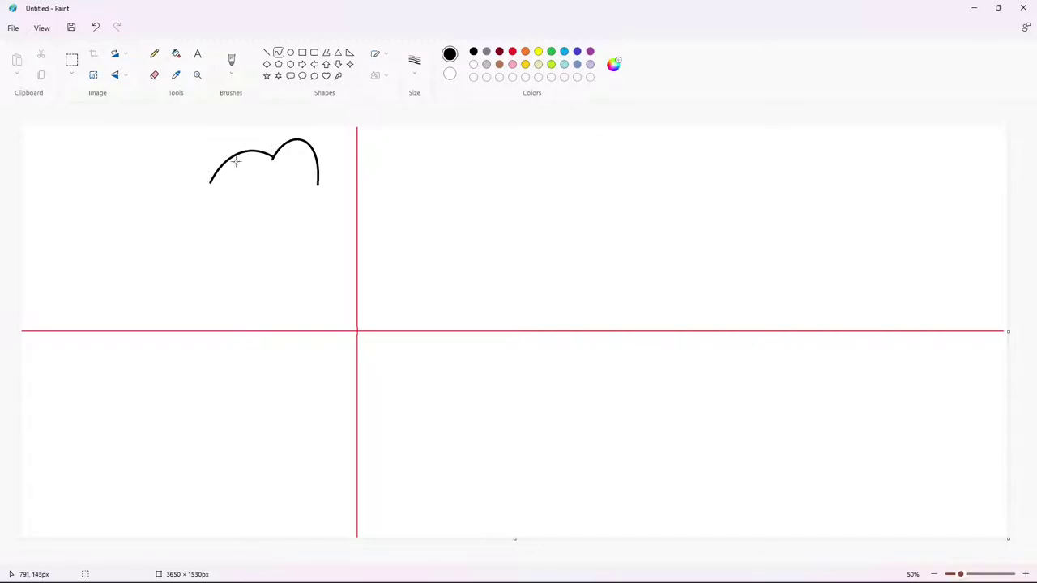
Step: Continue the head outline with curves for the rounded snout and the upper jaw's lower edge, ending at the mouth corner
mouse_move(209, 182)
mouse_down()
mouse_move(166, 206)
mouse_move(180, 182)
mouse_move(156, 165)
mouse_up()
mouse_move(166, 207)
mouse_down()
mouse_move(175, 248)
mouse_move(160, 227)
mouse_move(241, 259)
mouse_move(208, 253)
mouse_move(267, 257)
mouse_move(306, 237)
mouse_move(248, 260)
mouse_up()
click(164, 237)
click(253, 260)
click(373, 250)
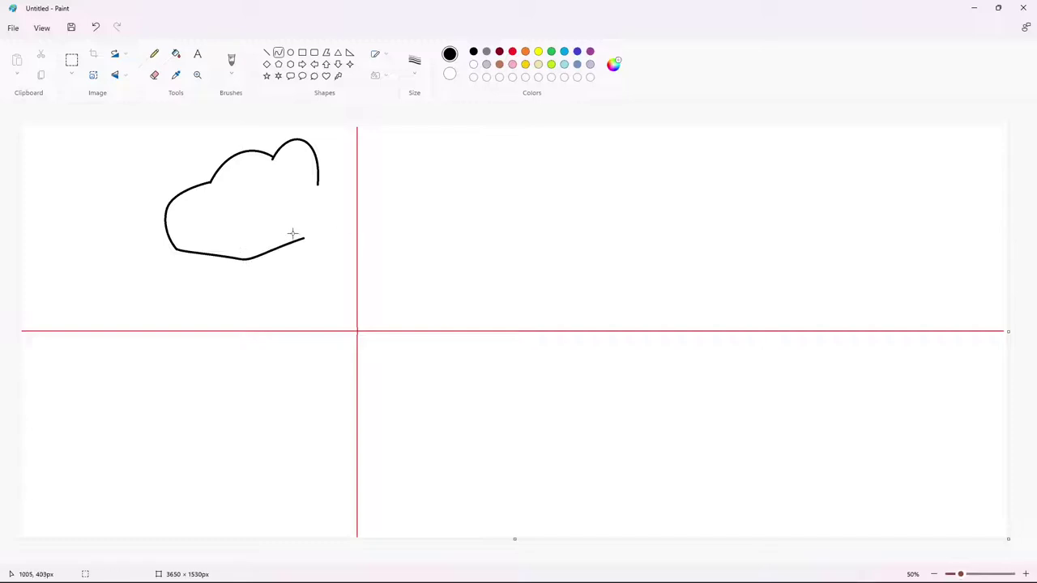
Step: Draw the cheek curve bulging from the mouth corner toward the eye, and the near eye's outer arc beneath the brow ridge
drag(310, 193, 256, 234)
key(ctrl+z)
mouse_move(308, 197)
mouse_down()
mouse_move(305, 237)
mouse_move(268, 189)
mouse_move(254, 232)
mouse_up()
mouse_move(306, 197)
mouse_down()
mouse_move(273, 168)
mouse_move(292, 141)
mouse_move(276, 204)
mouse_move(263, 195)
mouse_move(287, 188)
mouse_move(290, 198)
mouse_move(282, 162)
mouse_move(293, 199)
mouse_up()
Step: Draw the near eye's iris and pupil as nested ovals, using a thinner line for the pupil
click(415, 61)
click(415, 92)
click(415, 61)
click(421, 93)
key(ctrl+z)
click(415, 61)
click(369, 139)
click(290, 52)
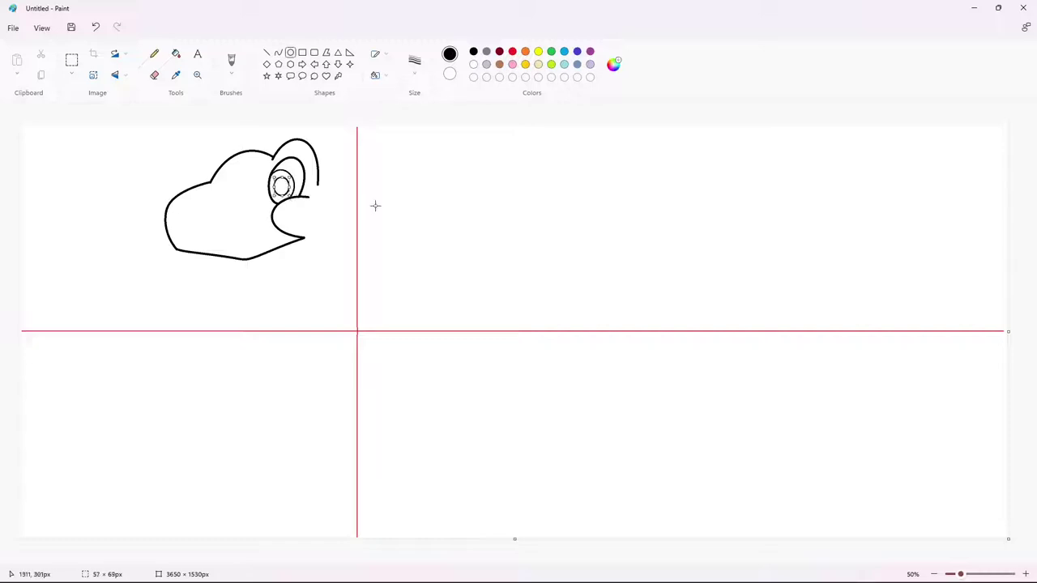
click(375, 206)
key(ctrl+z)
drag(274, 175, 291, 198)
Step: Draw the far eye's curves and the low arc over the top of the head joining both brow ridges
click(279, 51)
click(414, 60)
click(353, 169)
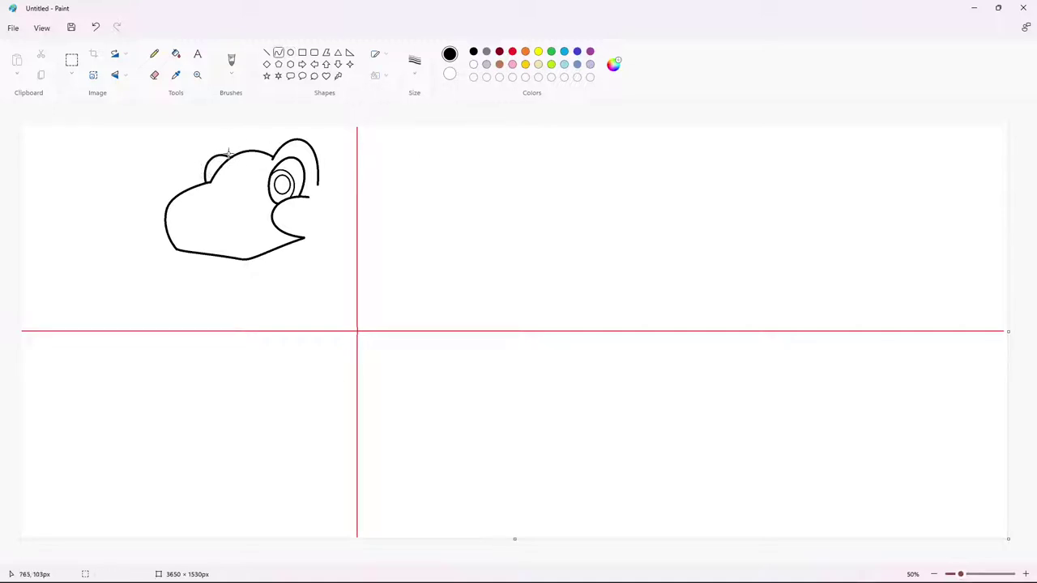
drag(241, 151, 280, 144)
key(ctrl+z)
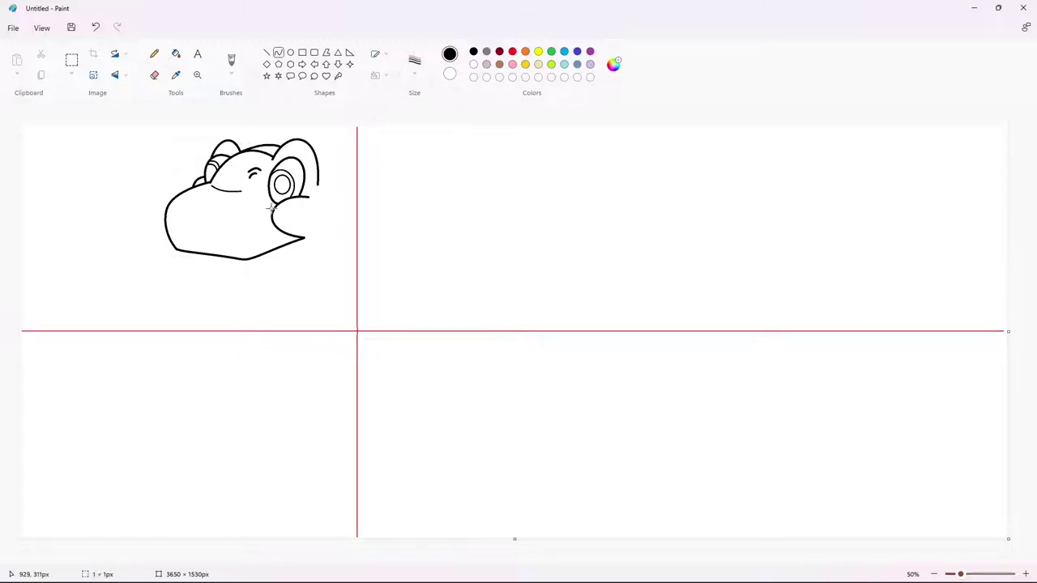
Step: Add a thin wavy line across the muzzle, short creases above the lip and small teeth below the upper jaw
drag(273, 208, 180, 198)
key(ctrl+z)
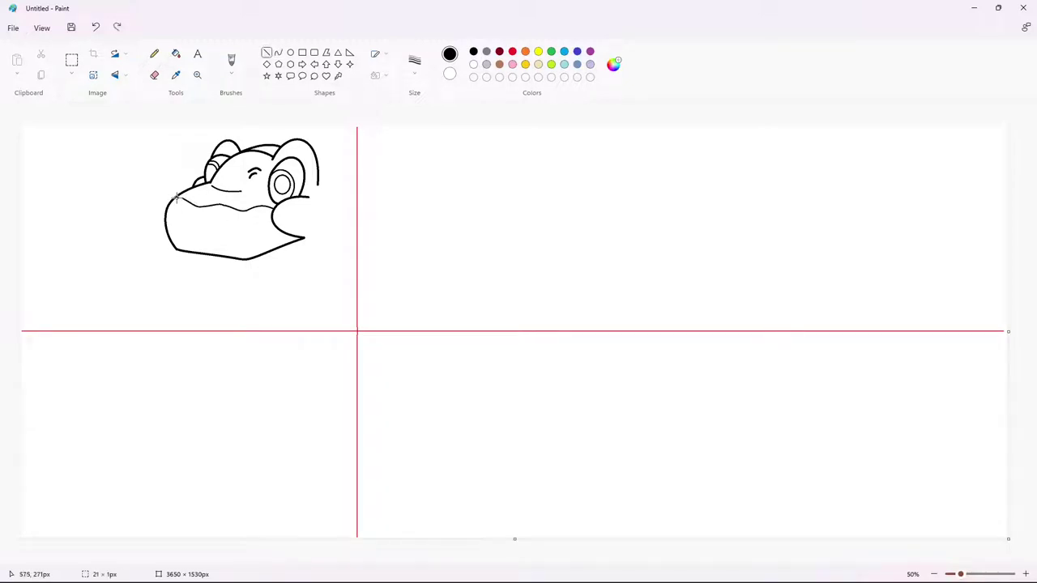
click(279, 52)
drag(244, 248, 245, 248)
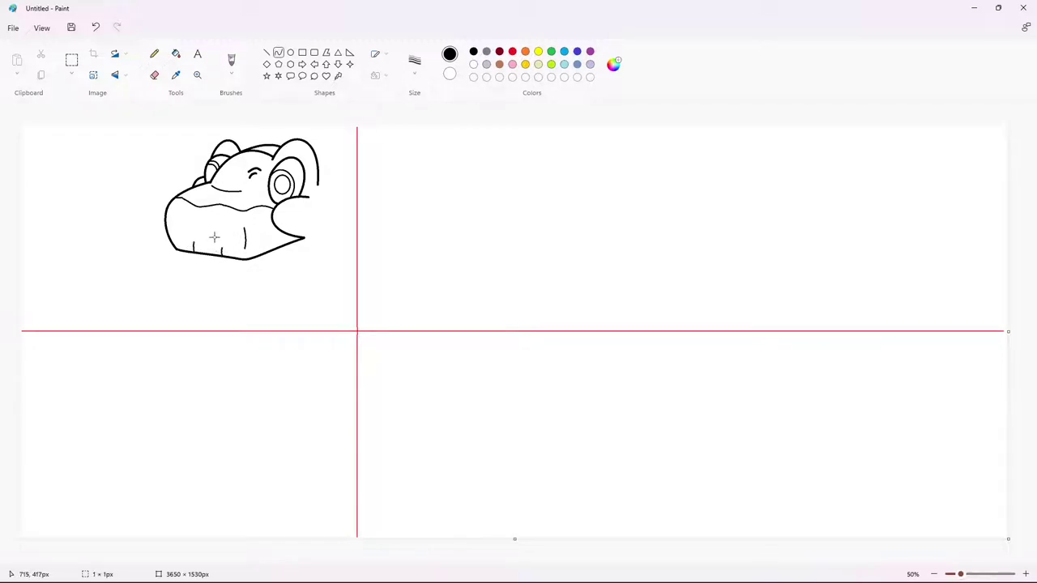
drag(185, 254, 193, 253)
click(355, 182)
Step: Draw the open lower jaw with an inner mouth curve and an outer jaw curve running up toward the cheek
mouse_move(234, 261)
mouse_down()
mouse_move(226, 303)
mouse_move(266, 312)
mouse_move(222, 311)
mouse_move(243, 318)
mouse_move(297, 258)
mouse_move(290, 279)
mouse_move(307, 239)
mouse_up()
click(326, 273)
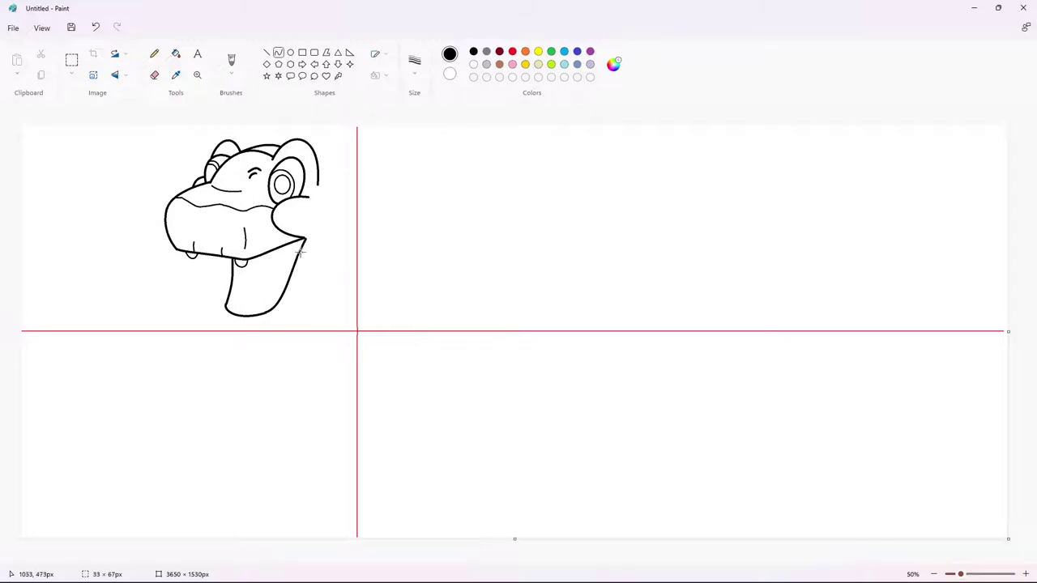
click(324, 273)
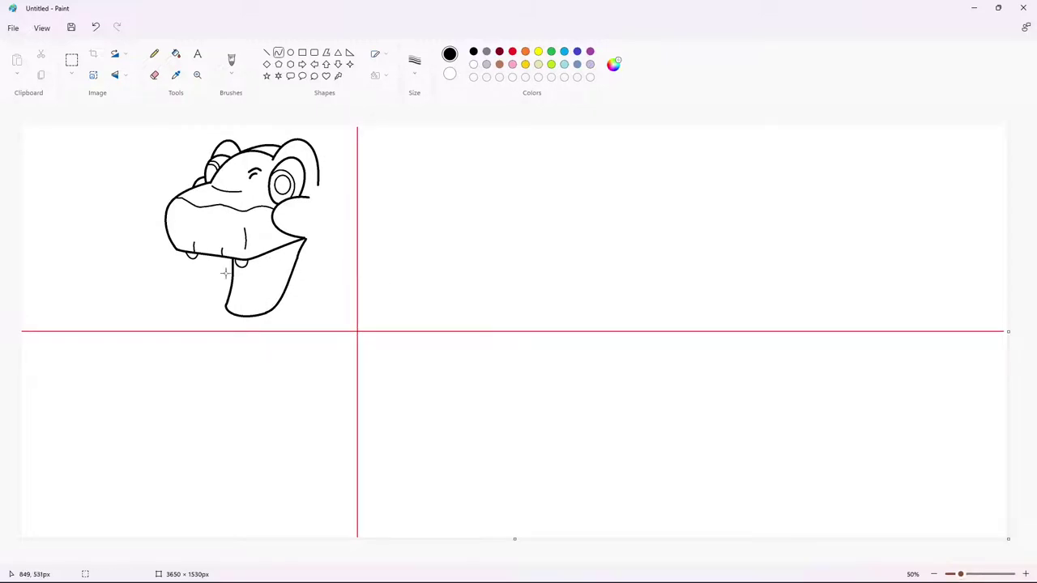
mouse_move(225, 258)
mouse_down()
mouse_move(218, 311)
mouse_move(271, 326)
mouse_move(231, 330)
mouse_move(316, 274)
mouse_move(326, 256)
mouse_up()
click(267, 279)
click(273, 326)
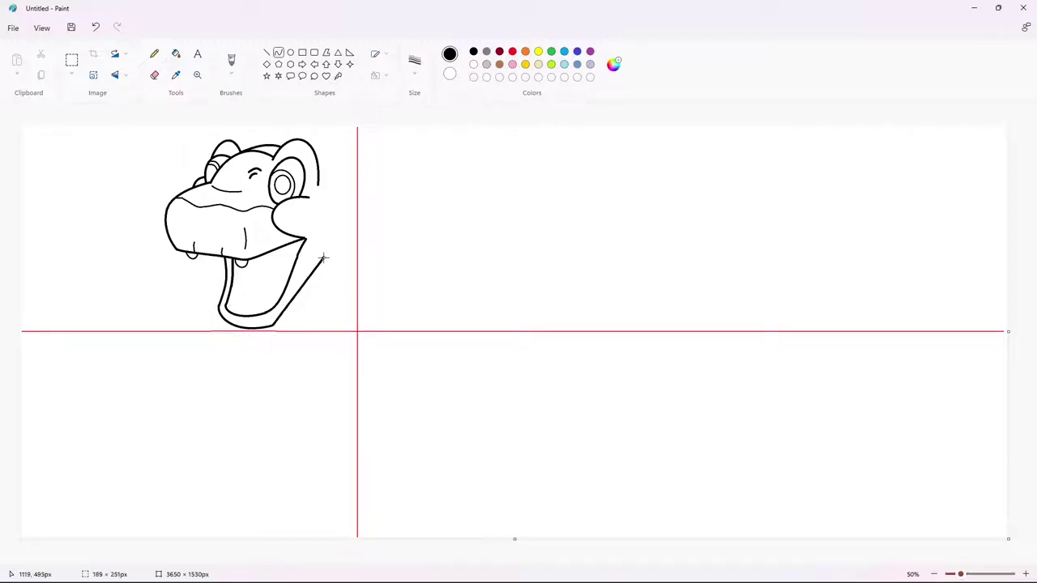
Step: Complete the back of the jaw and the small ear, and add the curve protruding in front of the lower jaw
drag(302, 293, 322, 187)
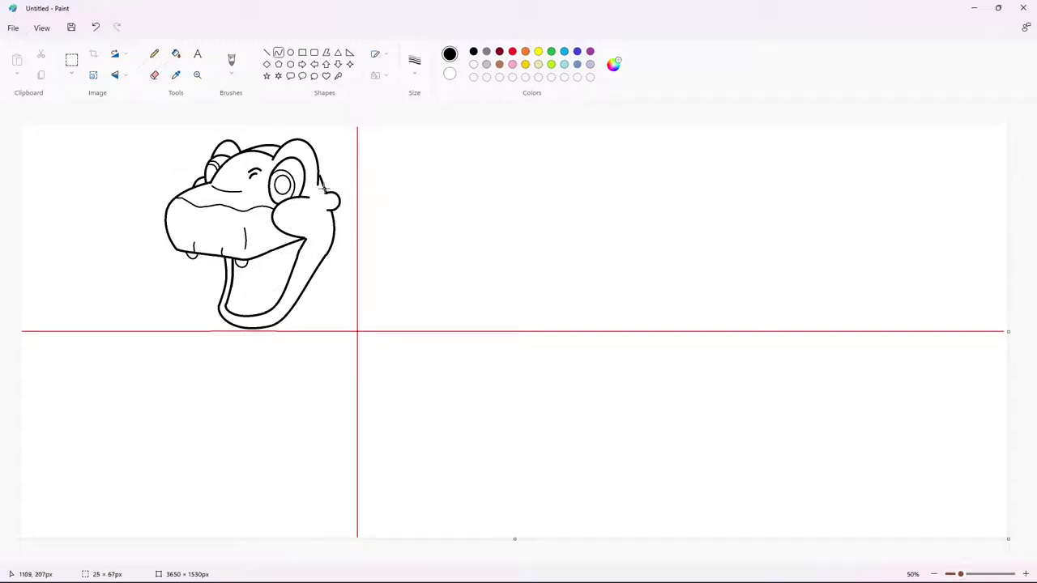
click(266, 52)
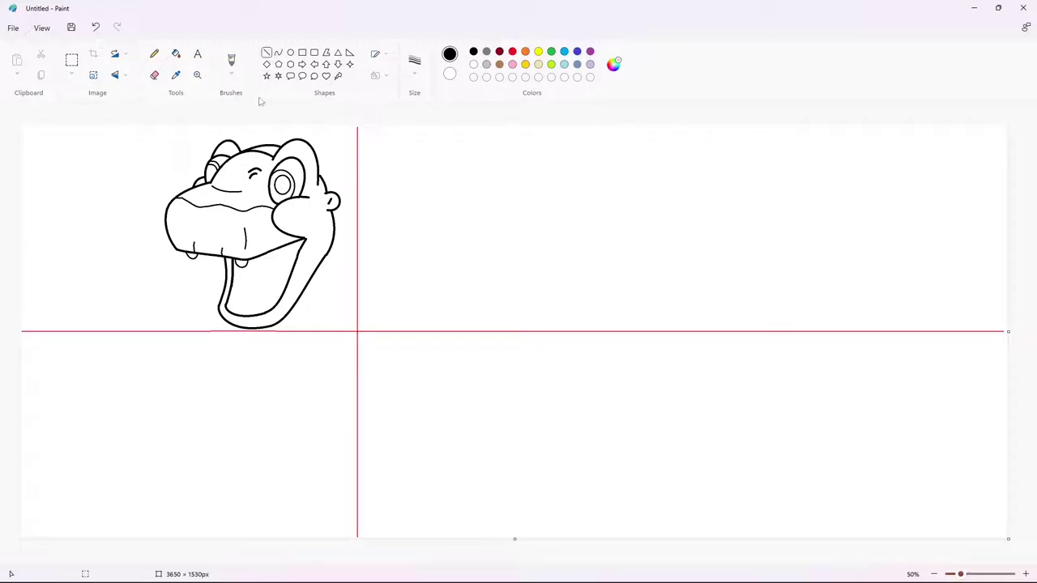
click(278, 52)
mouse_move(212, 256)
mouse_down()
mouse_move(227, 281)
mouse_move(214, 269)
mouse_up()
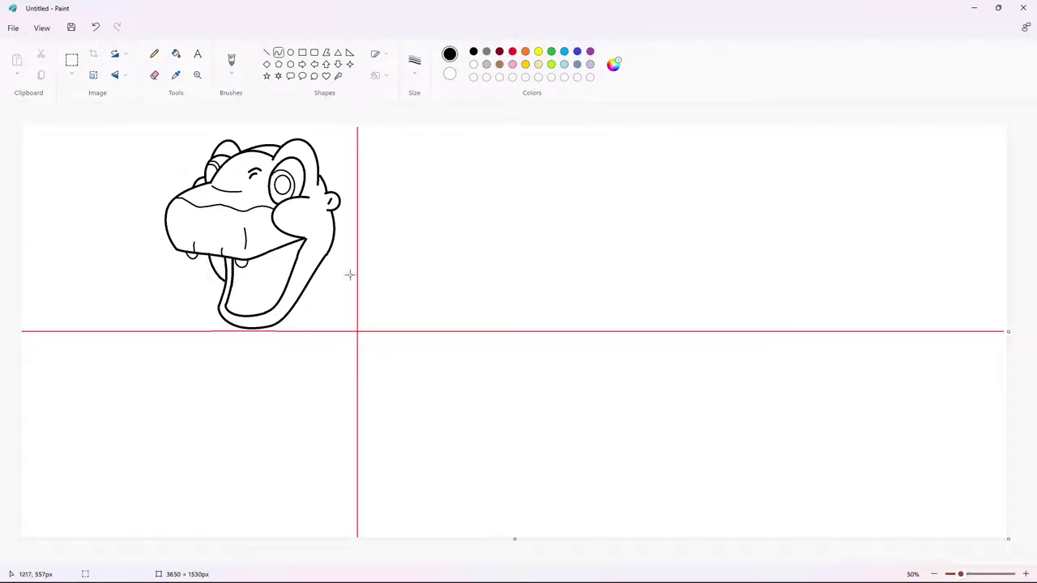
Step: Draw the lower teeth and the tongue inside the open mouth with a thinner line
click(414, 65)
click(421, 142)
drag(241, 307, 233, 296)
mouse_move(294, 264)
mouse_down()
mouse_move(268, 272)
mouse_move(259, 301)
mouse_move(259, 275)
mouse_up()
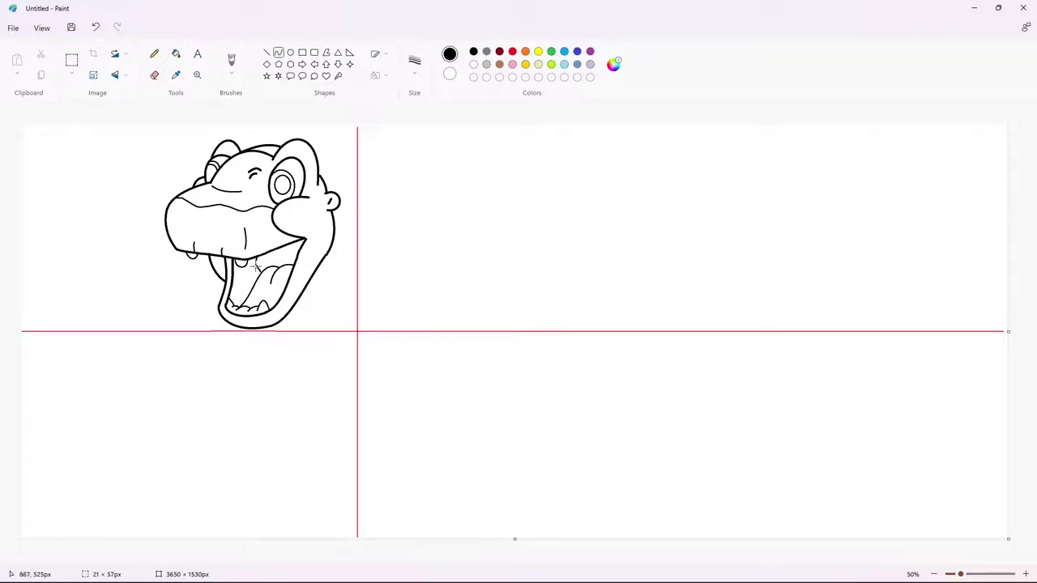
Step: Return to a thicker line and draw the rounded back of the head from the brow ridge around behind the ear
click(414, 61)
click(421, 142)
drag(319, 161, 326, 258)
drag(332, 218, 367, 233)
click(367, 233)
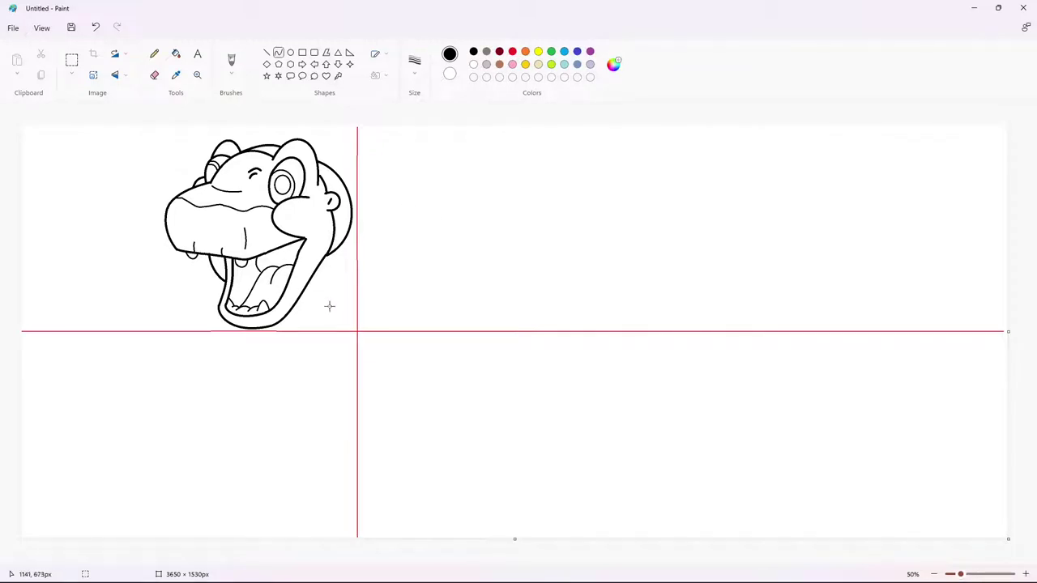
Step: Draw the front of the neck and chest from the chin down to the canvas edge, including the first leg's fold curves
mouse_move(280, 326)
mouse_down()
mouse_move(295, 331)
mouse_move(319, 406)
mouse_up()
click(307, 371)
mouse_move(302, 366)
mouse_down()
mouse_move(283, 359)
mouse_move(351, 479)
mouse_move(387, 512)
mouse_up()
mouse_move(317, 416)
mouse_down()
mouse_move(343, 489)
mouse_move(375, 506)
mouse_move(395, 538)
mouse_up()
click(426, 514)
mouse_move(348, 484)
mouse_down()
mouse_move(376, 513)
mouse_move(351, 518)
mouse_move(355, 501)
mouse_move(358, 538)
mouse_up()
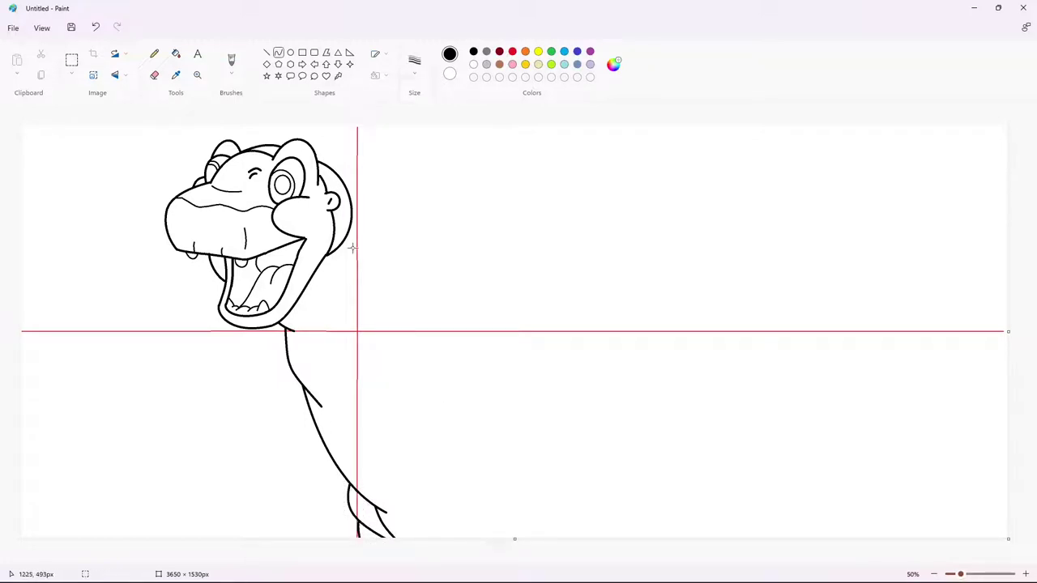
Step: Draw the back of the neck as a long S-shaped curve, ending in short fold lines at the shoulder
drag(347, 243, 389, 394)
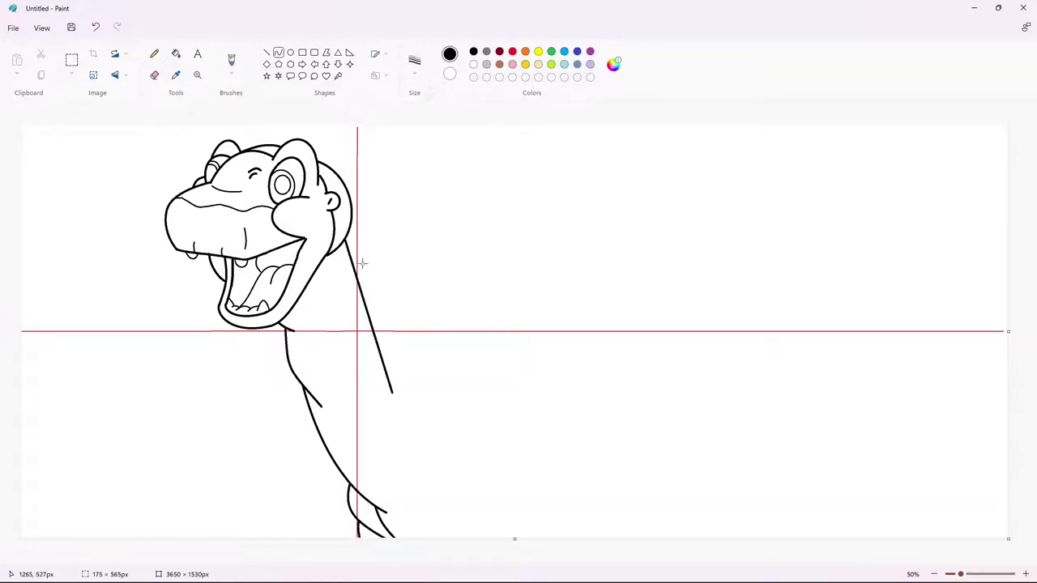
mouse_move(359, 262)
mouse_down()
mouse_move(349, 324)
mouse_move(338, 330)
mouse_up()
mouse_move(391, 394)
mouse_down()
mouse_move(428, 427)
mouse_move(446, 427)
mouse_up()
click(396, 398)
click(503, 394)
click(421, 399)
click(508, 402)
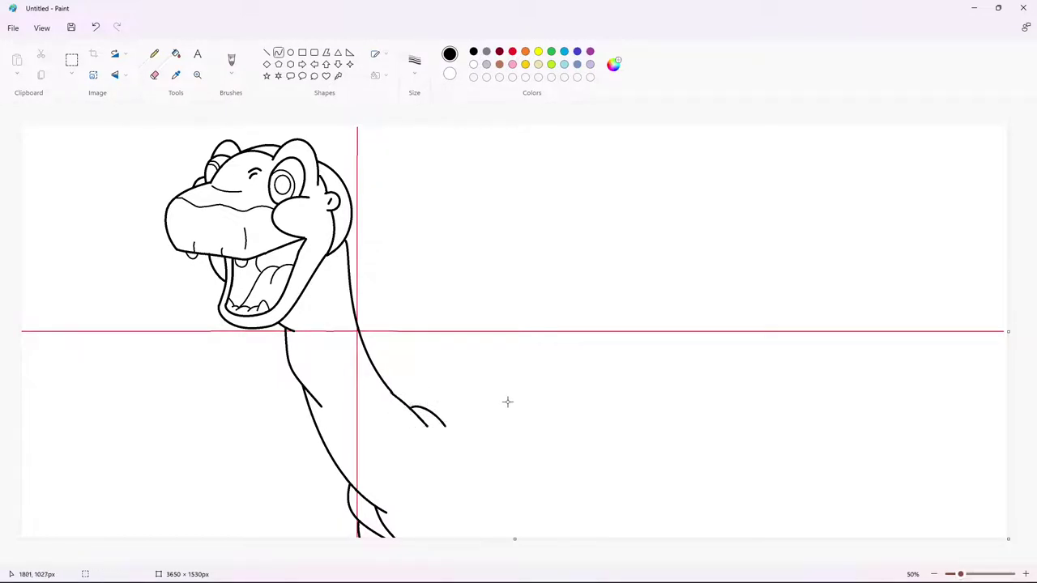
Step: Draw the front part of the back as an arched curve rising from the shoulder fold
drag(410, 405, 558, 312)
click(473, 327)
click(498, 320)
click(618, 253)
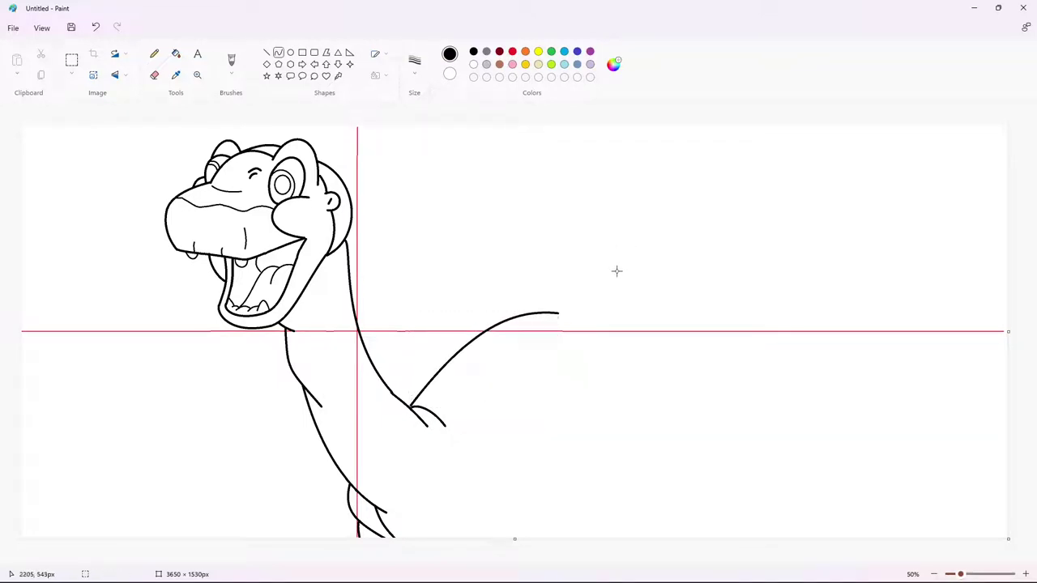
Step: Draw the near front leg's front edge as a curve bulging toward the chest and reaching the canvas's lower edge
drag(469, 445, 480, 533)
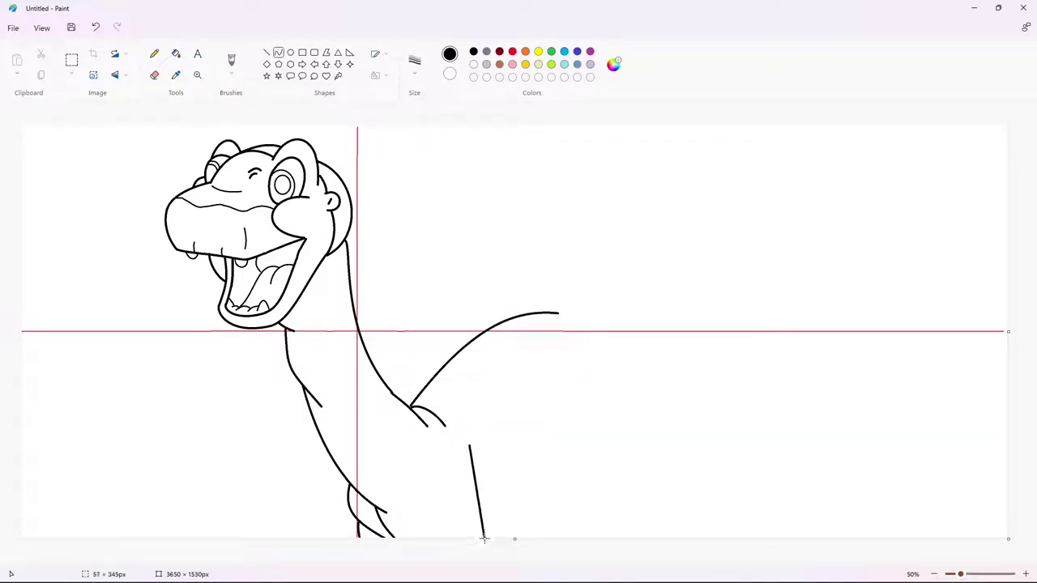
click(432, 496)
key(ctrl+z)
drag(468, 446, 484, 536)
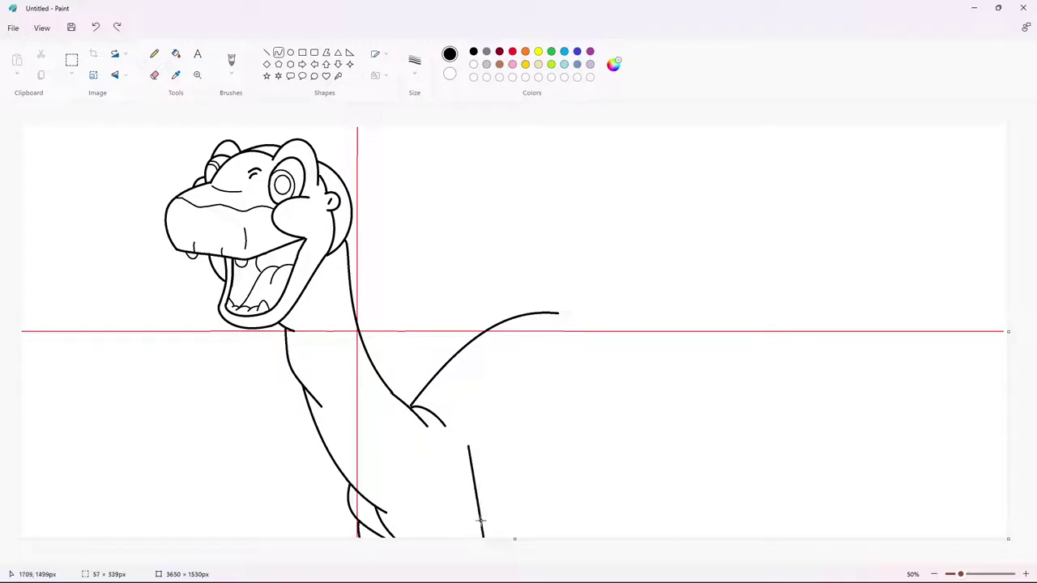
click(449, 509)
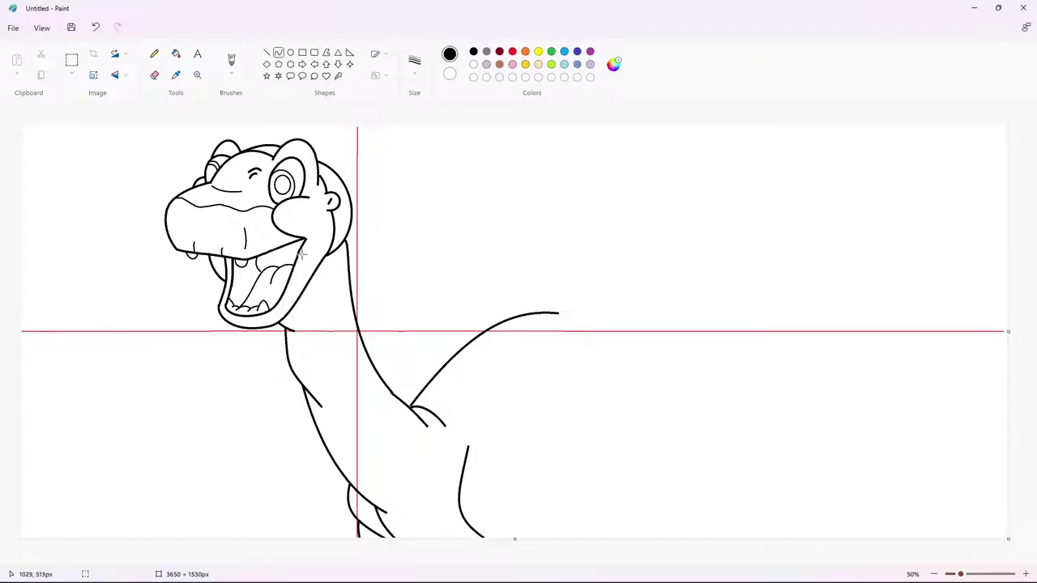
Step: Draw a thin contour line down the neck to the front leg, with short skin folds below the jaw
click(414, 61)
click(415, 142)
drag(325, 268, 330, 318)
click(374, 296)
drag(329, 316, 441, 488)
mouse_move(354, 354)
mouse_down()
mouse_move(393, 482)
mouse_move(459, 502)
mouse_up()
click(506, 422)
drag(322, 277, 326, 330)
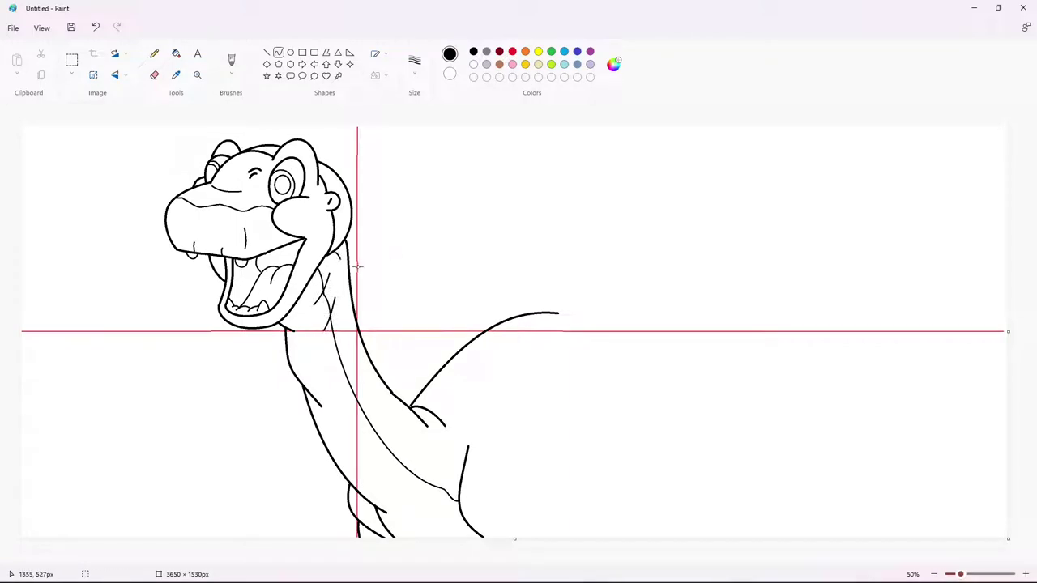
Step: Draw a second thin contour line down the neck close to its back edge and hook it into the shoulder fold
mouse_move(339, 258)
mouse_down()
mouse_move(384, 412)
mouse_move(423, 431)
mouse_up()
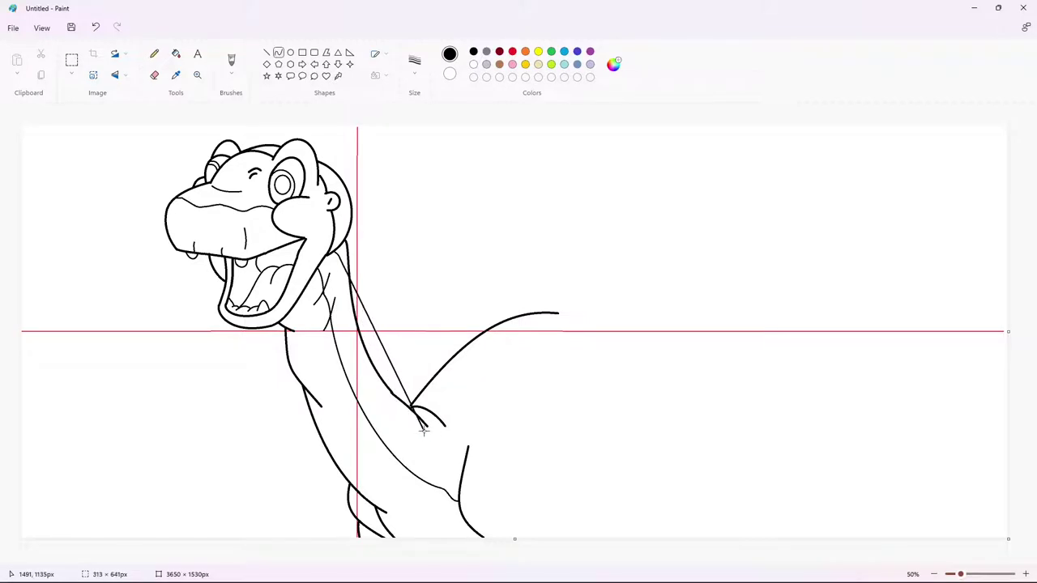
drag(345, 285, 361, 390)
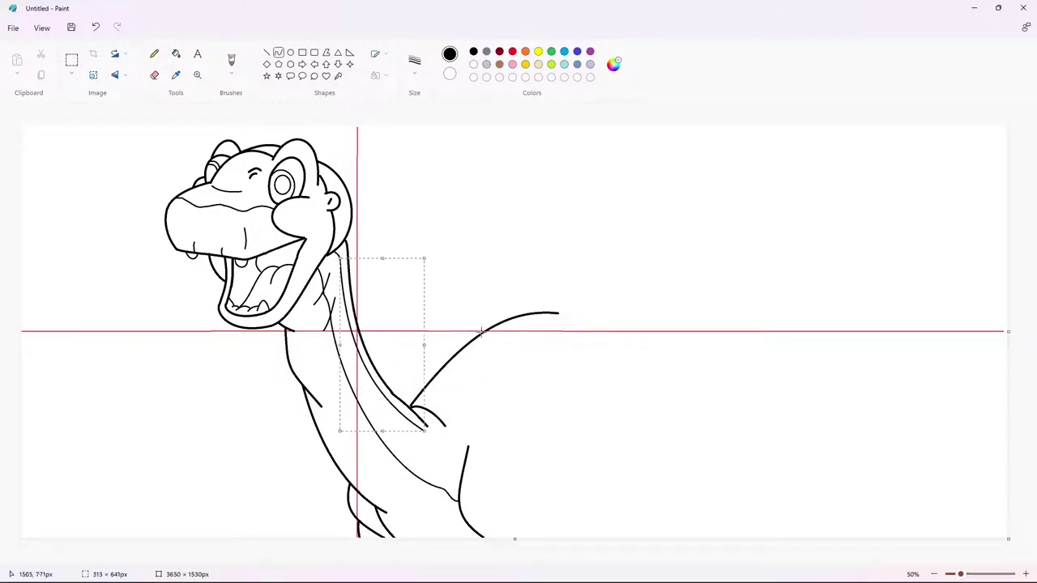
click(478, 381)
mouse_move(423, 432)
mouse_down()
mouse_move(442, 423)
mouse_move(434, 416)
mouse_up()
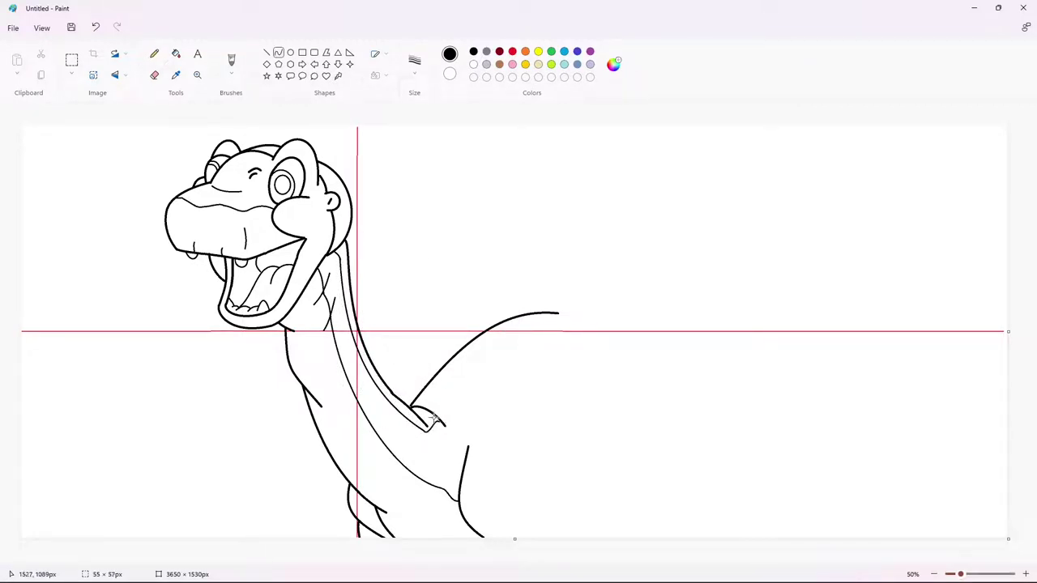
click(513, 420)
Step: Draw the curves behind the near front leg down to the canvas edge, plus the fold lines above them
mouse_move(501, 461)
mouse_down()
mouse_move(493, 538)
mouse_move(485, 498)
mouse_move(589, 538)
mouse_up()
drag(536, 497, 548, 491)
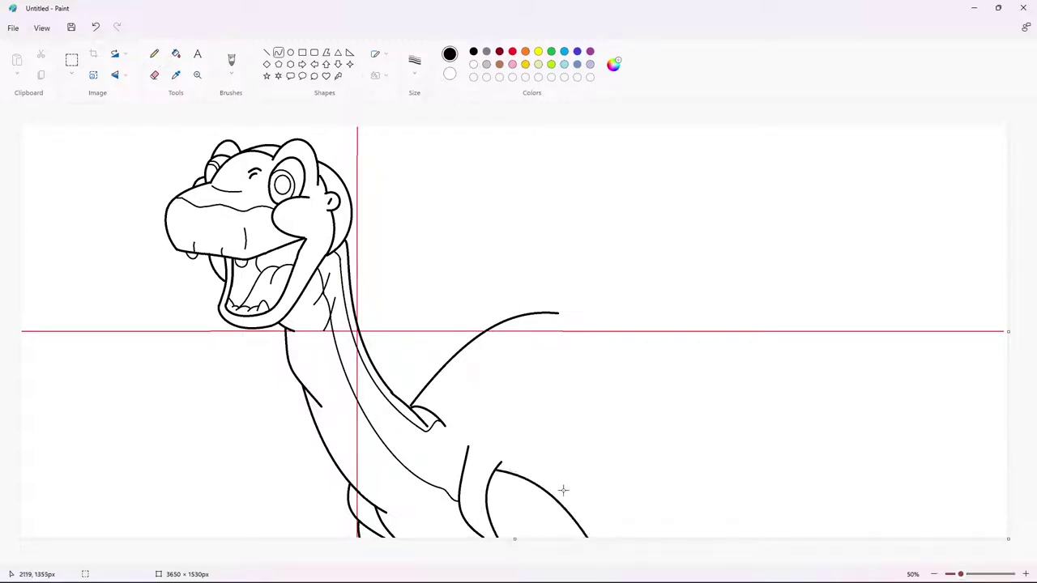
mouse_move(521, 432)
mouse_down()
mouse_move(551, 494)
mouse_move(565, 454)
mouse_move(549, 491)
mouse_up()
click(554, 478)
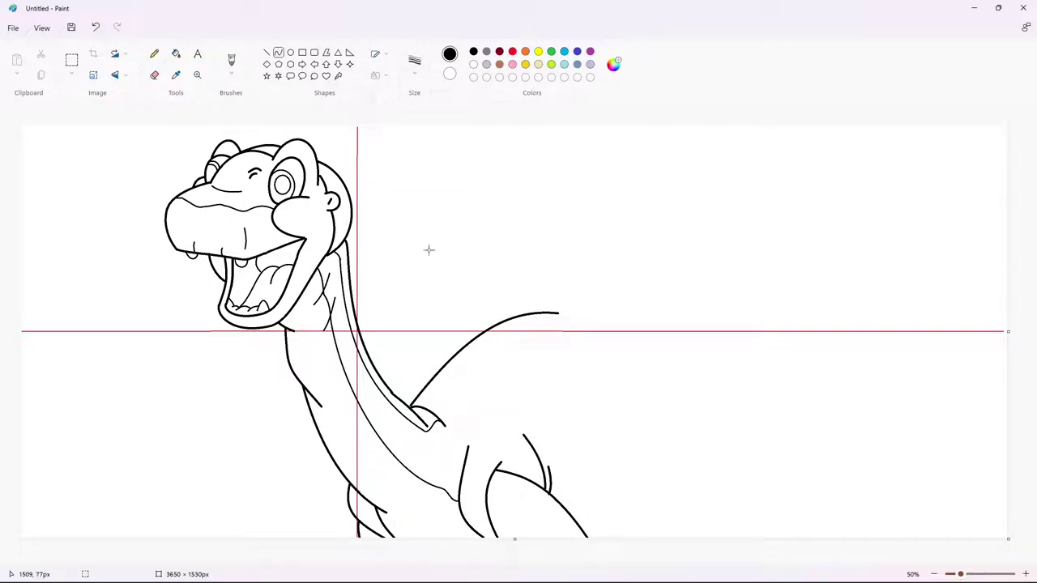
Step: Draw the thin inner contour along the back and fill the strip above it with overlapping scale-like bumps
mouse_move(434, 413)
mouse_down()
mouse_move(510, 371)
mouse_move(685, 360)
mouse_up()
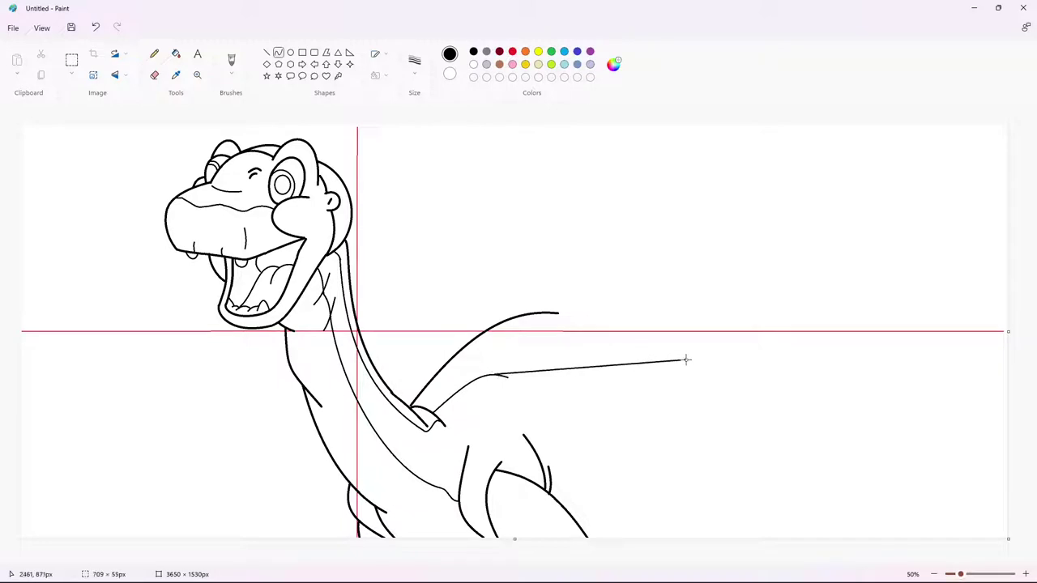
drag(600, 366, 598, 321)
drag(423, 408, 457, 374)
key(ctrl+z)
mouse_move(423, 407)
mouse_down()
mouse_move(491, 348)
mouse_move(508, 354)
mouse_move(511, 328)
mouse_up()
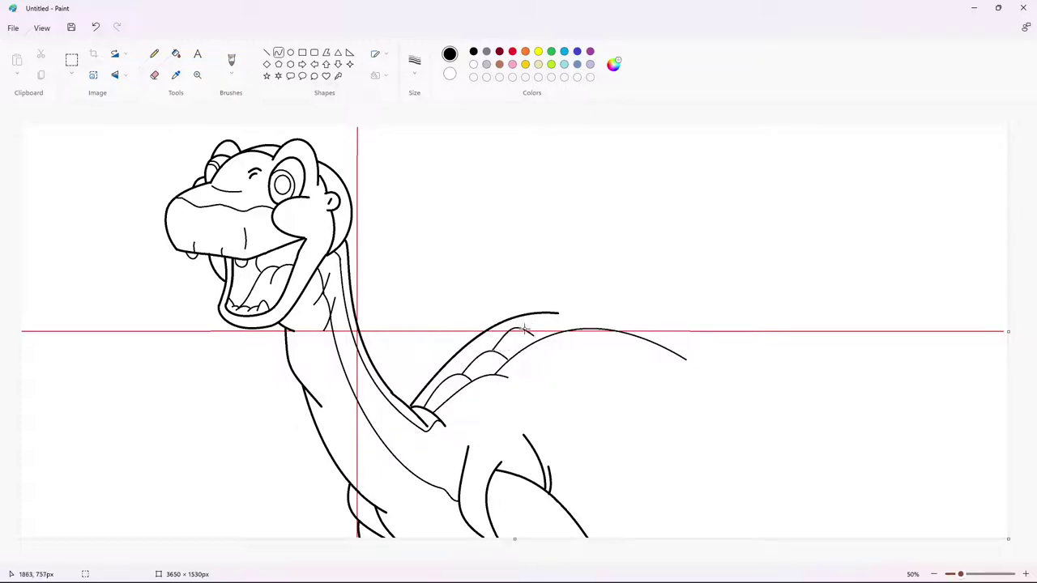
drag(533, 319, 617, 306)
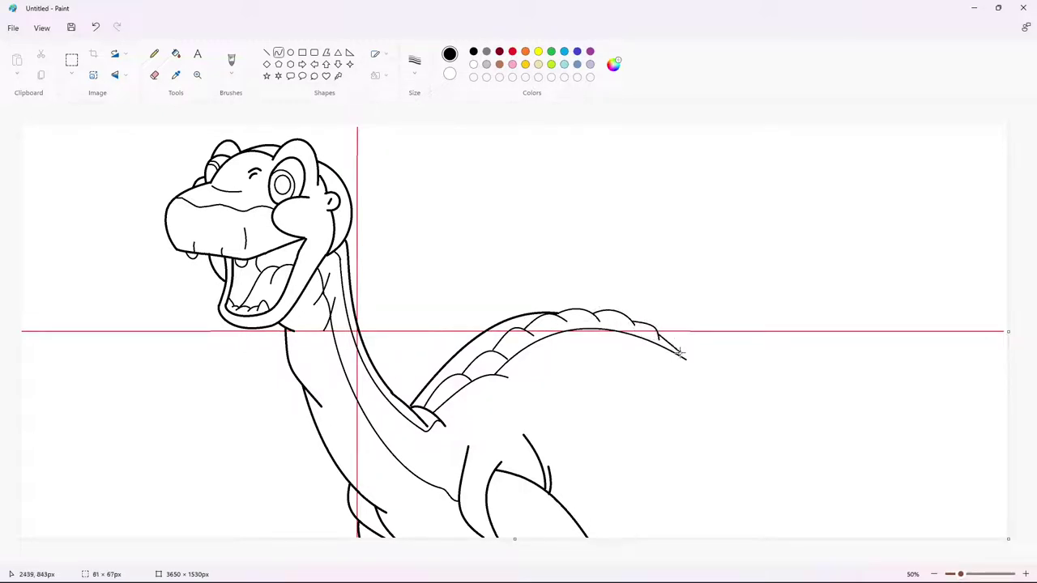
drag(680, 353, 677, 345)
Step: Draw the hind leg's front and rear edges down to the canvas edge with a thicker line, plus a fold in front
click(415, 65)
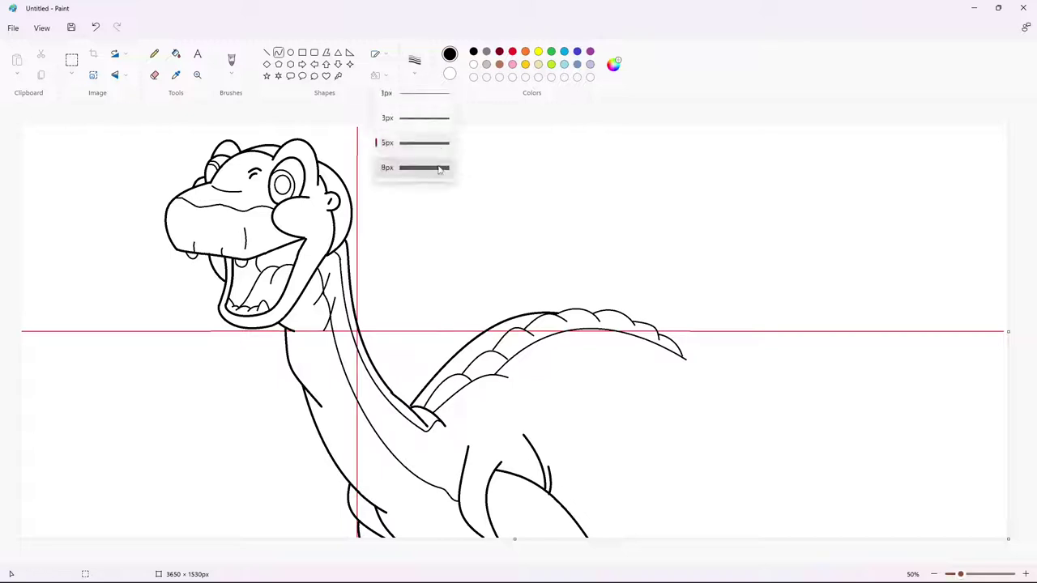
click(429, 141)
drag(620, 399, 625, 534)
mouse_move(623, 486)
mouse_down()
mouse_move(600, 467)
mouse_move(621, 520)
mouse_up()
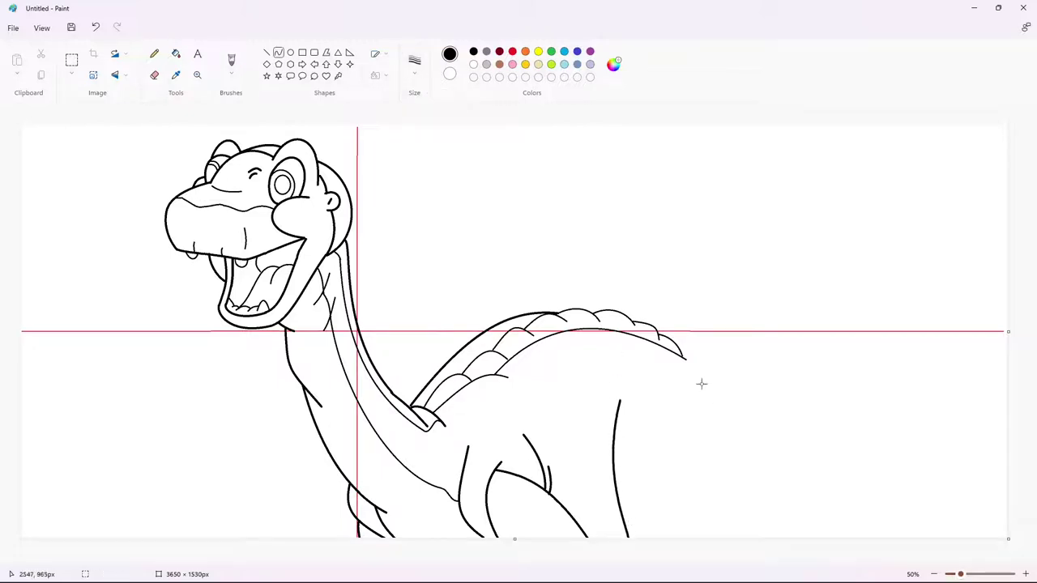
drag(691, 375, 710, 538)
drag(702, 456, 724, 491)
drag(606, 394, 602, 435)
Step: Draw the belly line between the front leg folds and the hind leg as a thin wavy curve
click(415, 65)
click(415, 133)
drag(551, 491, 614, 458)
drag(582, 476, 597, 470)
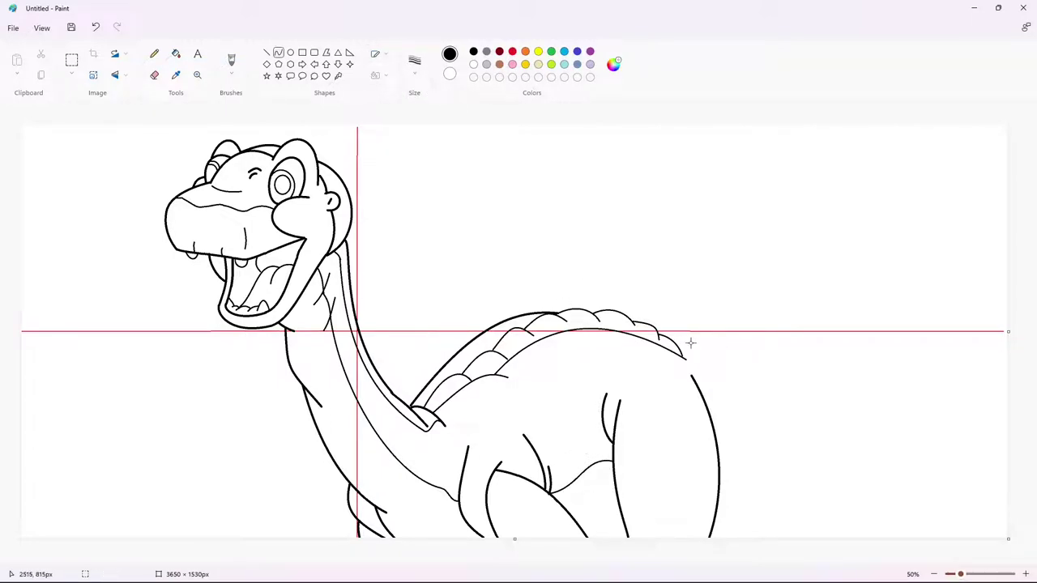
Step: Draw the tail's upper edge as a long S-shaped curve from the end of the scaly back toward the canvas's far side
drag(675, 344, 908, 310)
mouse_move(720, 342)
mouse_down()
mouse_move(770, 289)
mouse_move(785, 234)
mouse_move(767, 236)
mouse_up()
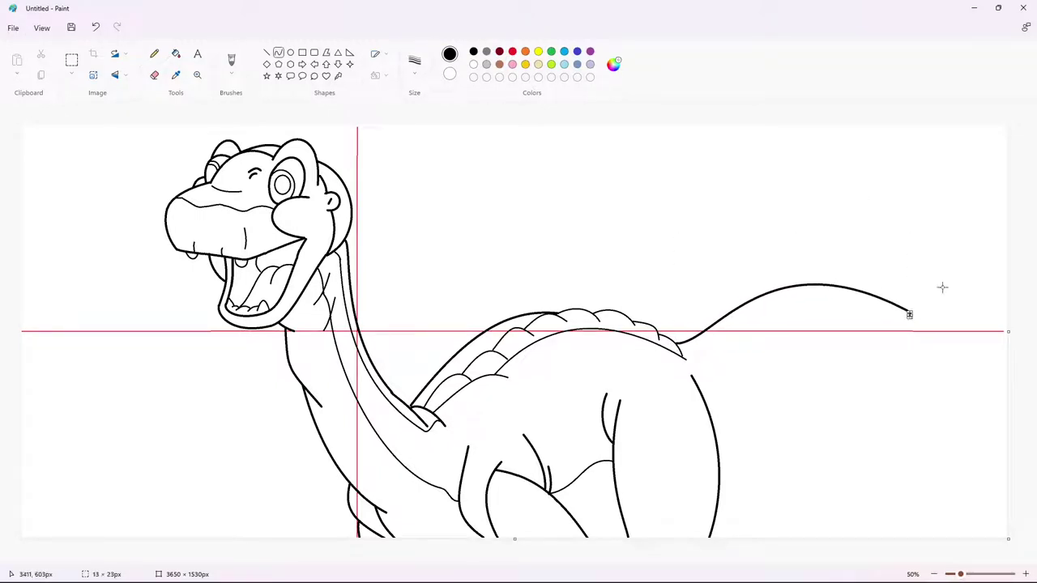
Step: Draw the tail's lower edge as a long curve from the tail tip down to the hind leg's rear edge
drag(909, 314, 716, 512)
drag(810, 413, 752, 474)
click(957, 446)
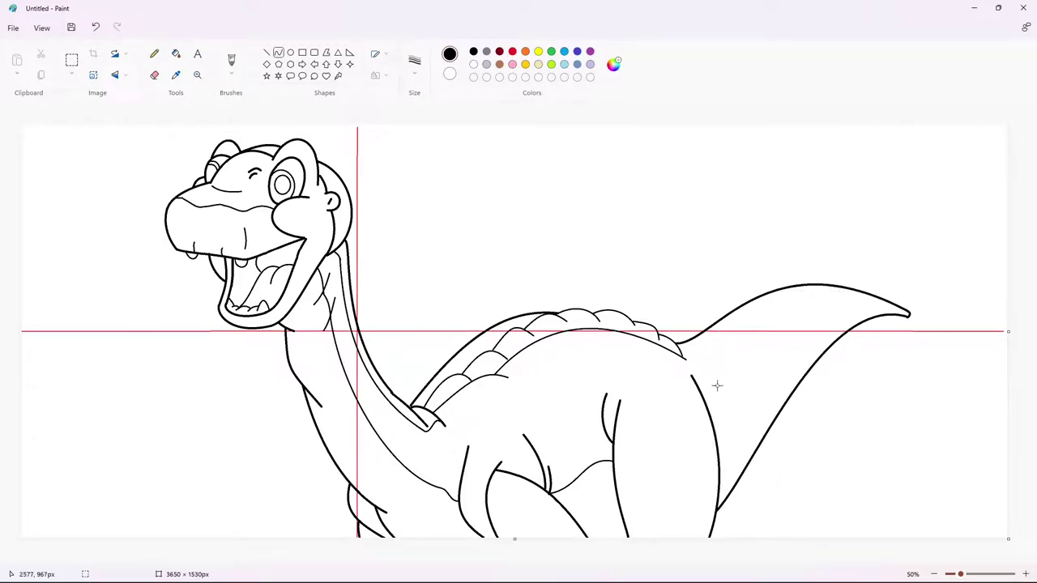
Step: Add two short curved crease lines at the tail base behind the hind leg and two more across the lower chest contour
drag(716, 384, 724, 479)
click(763, 420)
drag(735, 393, 738, 444)
click(739, 420)
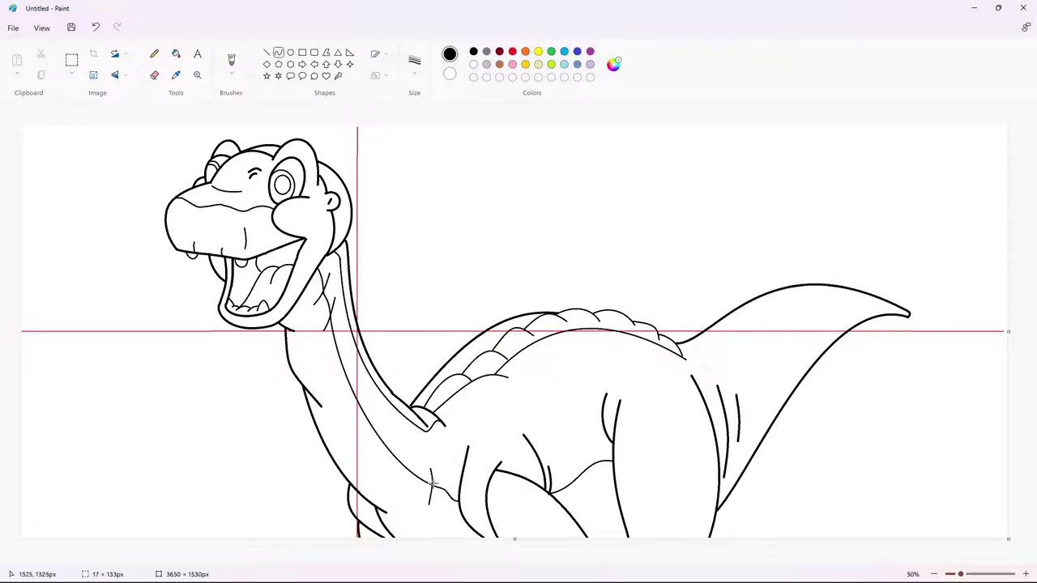
click(517, 457)
click(448, 516)
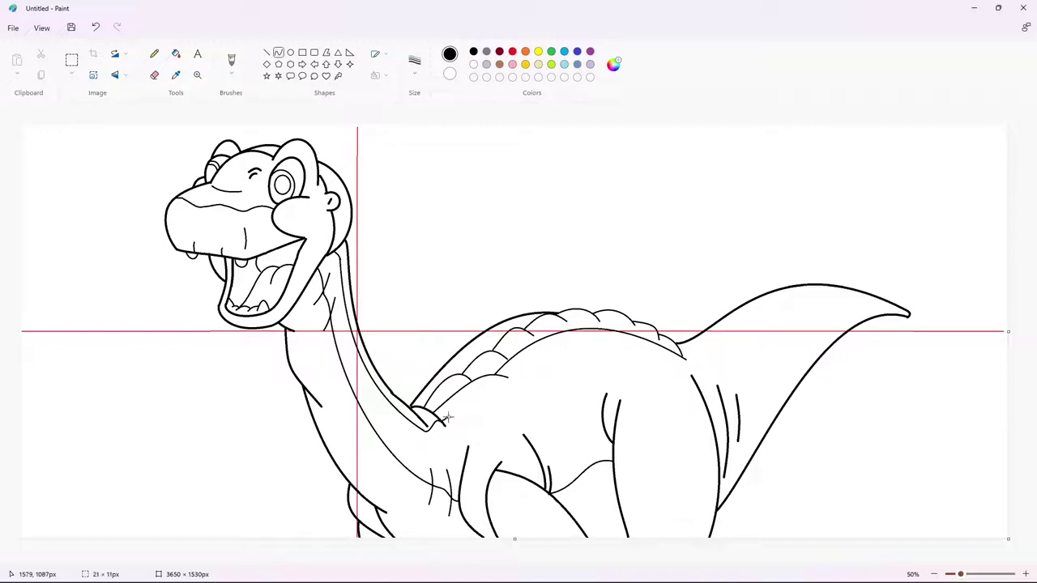
Step: Draw a thin wavy contour below the scaly back, running from the shoulder to the tail base
mouse_move(451, 414)
mouse_down()
mouse_move(526, 417)
mouse_move(571, 359)
mouse_move(626, 374)
mouse_move(608, 352)
mouse_move(672, 371)
mouse_move(683, 423)
mouse_up()
click(570, 359)
click(570, 360)
click(607, 352)
click(671, 371)
Step: Draw a thin inner contour just below the tail's upper edge up to near the tip, undoing the unwanted bends
drag(704, 363, 875, 298)
click(713, 364)
drag(733, 357, 771, 330)
key(ctrl+z)
mouse_move(705, 364)
mouse_down()
mouse_move(873, 299)
mouse_move(735, 287)
mouse_move(783, 300)
mouse_up()
key(ctrl+z)
mouse_move(704, 362)
mouse_down()
mouse_move(847, 296)
mouse_move(732, 308)
mouse_move(796, 278)
mouse_up()
key(ctrl+z)
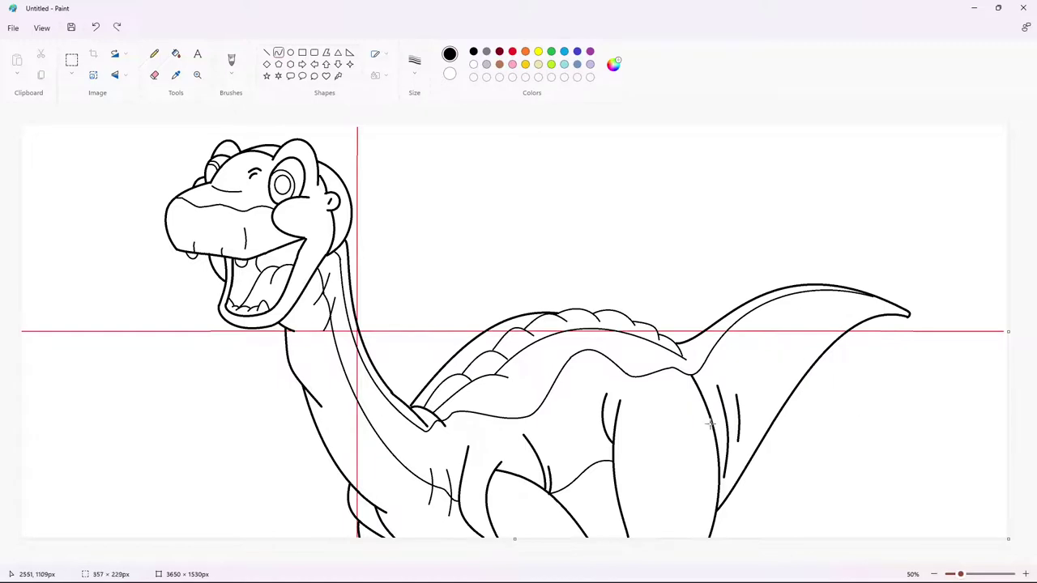
Step: Draw a thin contour separating the tail's underside, from the hind leg's rear edge to the tail's lower edge near the tip
drag(712, 422, 843, 330)
drag(743, 398, 786, 333)
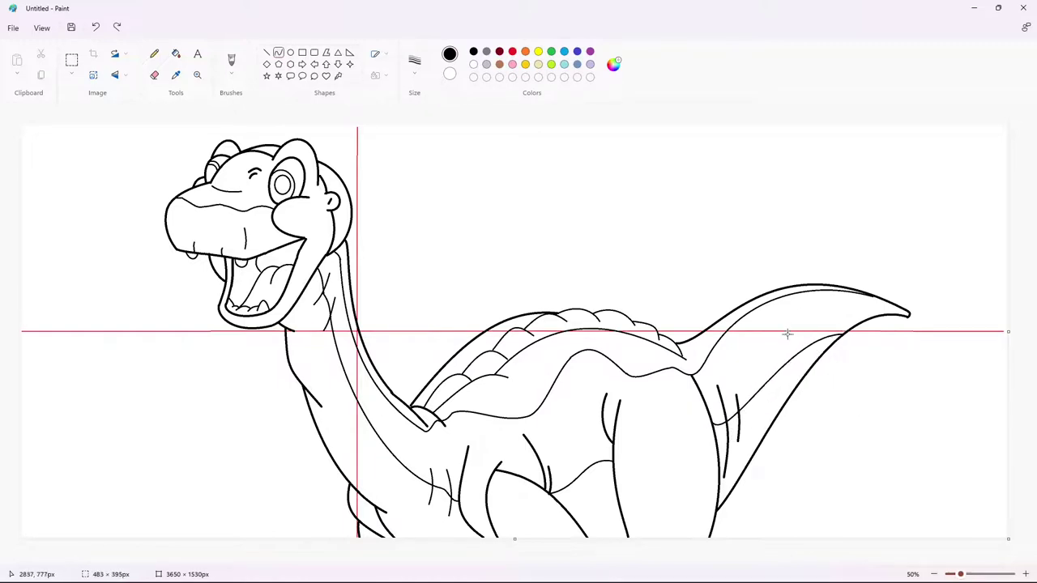
click(852, 482)
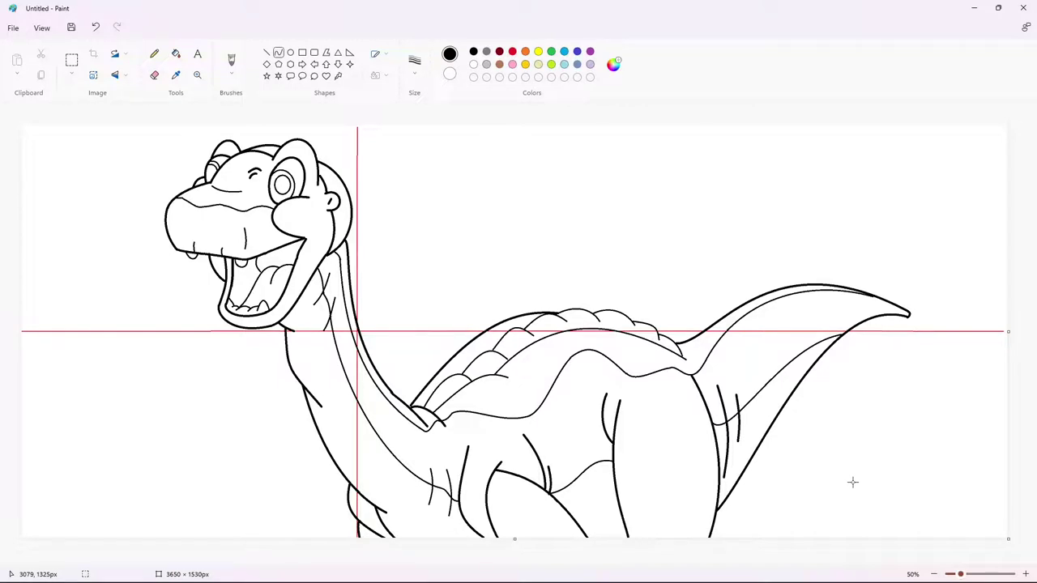
Step: Fill the background, body and back scales with the same red as the guide lines so that the lines merge into it
click(176, 53)
click(512, 51)
click(567, 202)
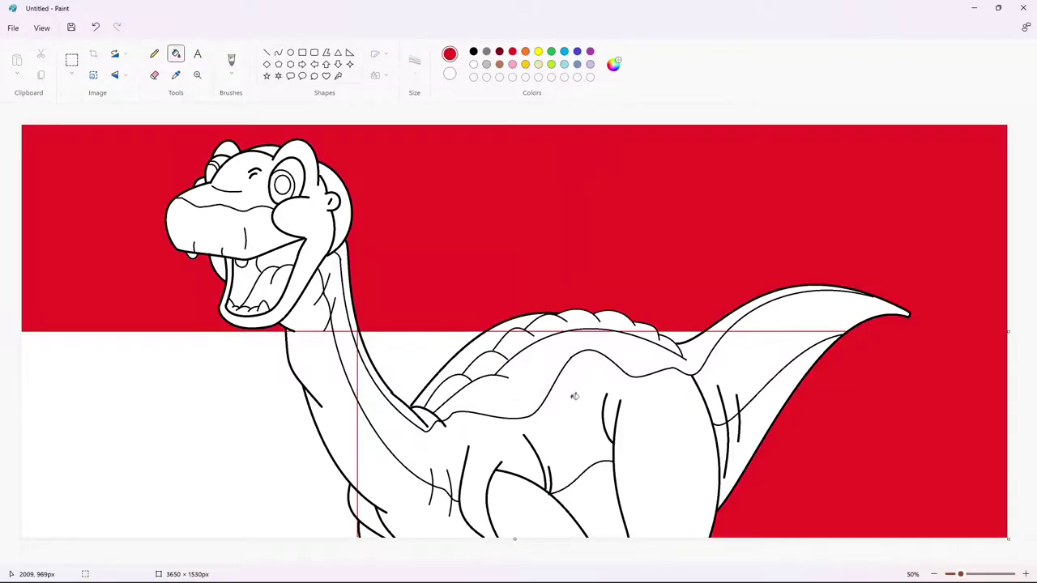
click(625, 349)
click(410, 345)
click(437, 374)
click(389, 474)
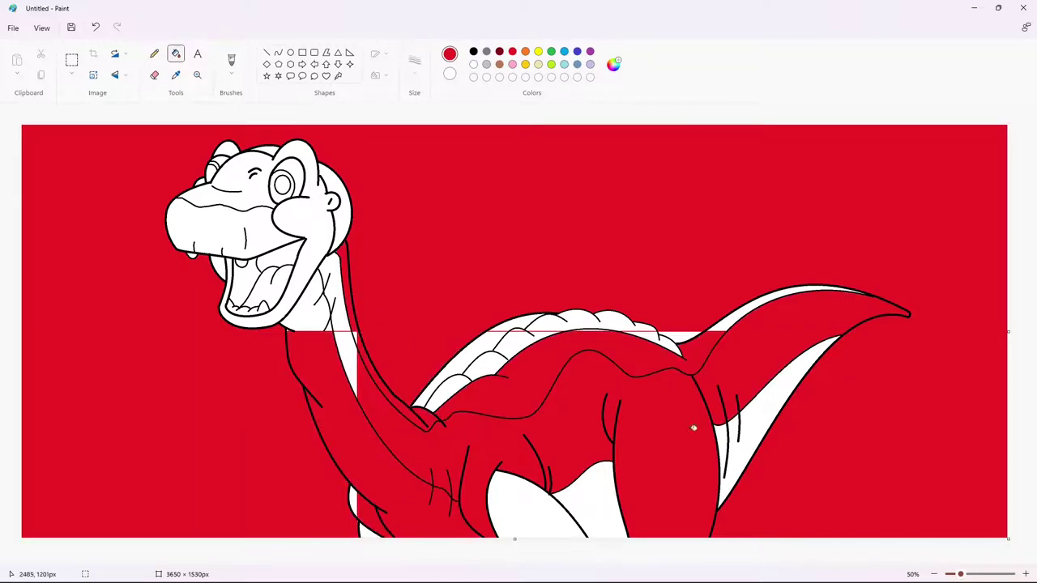
click(559, 322)
click(502, 361)
click(672, 340)
Step: Refill all red areas of the background, neck, body, scales and tail with white to remove the guide lines
click(473, 64)
click(516, 209)
click(381, 376)
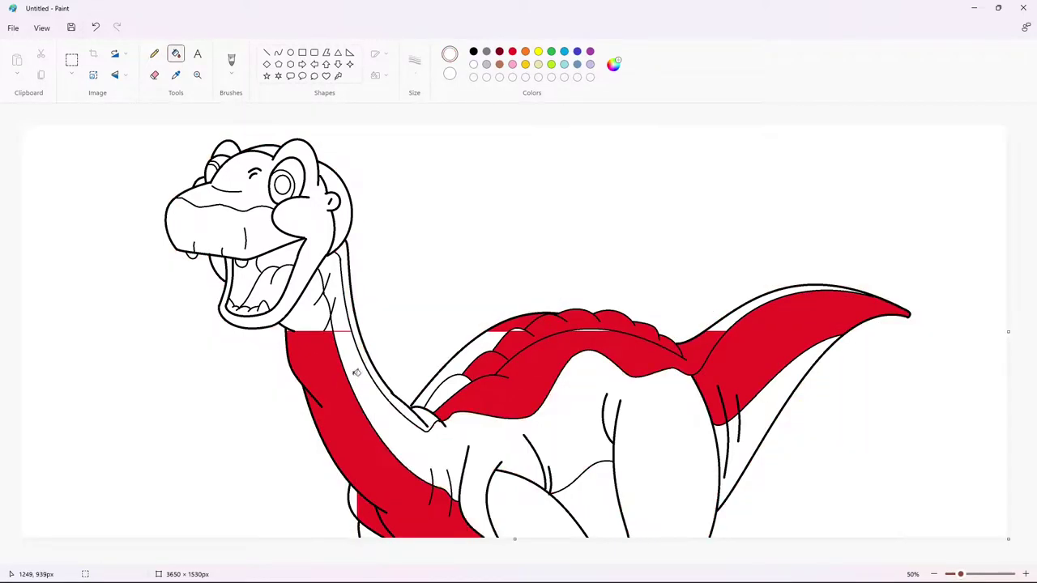
click(357, 372)
click(375, 516)
click(551, 345)
click(743, 352)
click(341, 312)
click(473, 64)
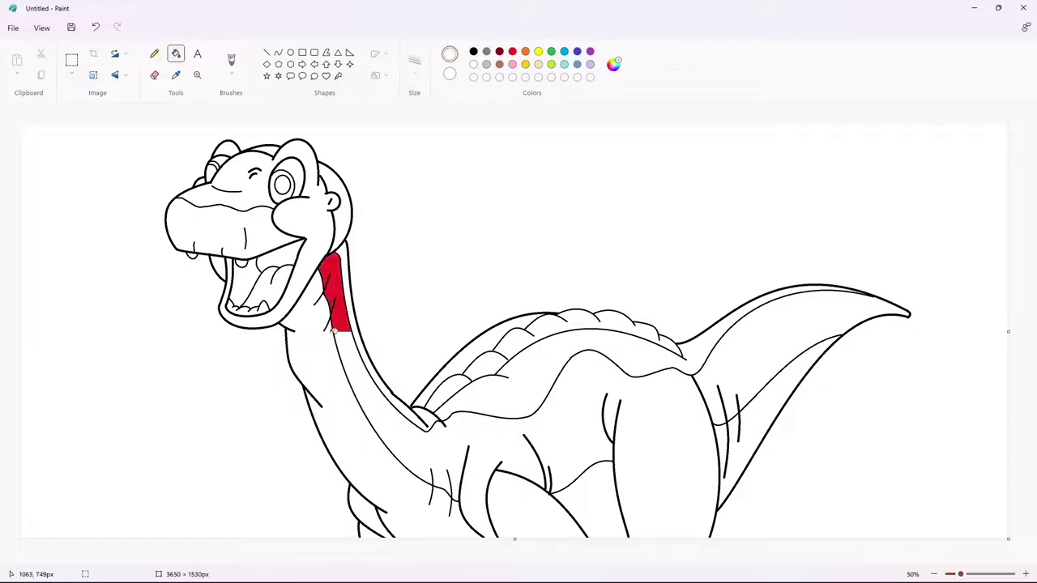
click(343, 318)
click(268, 54)
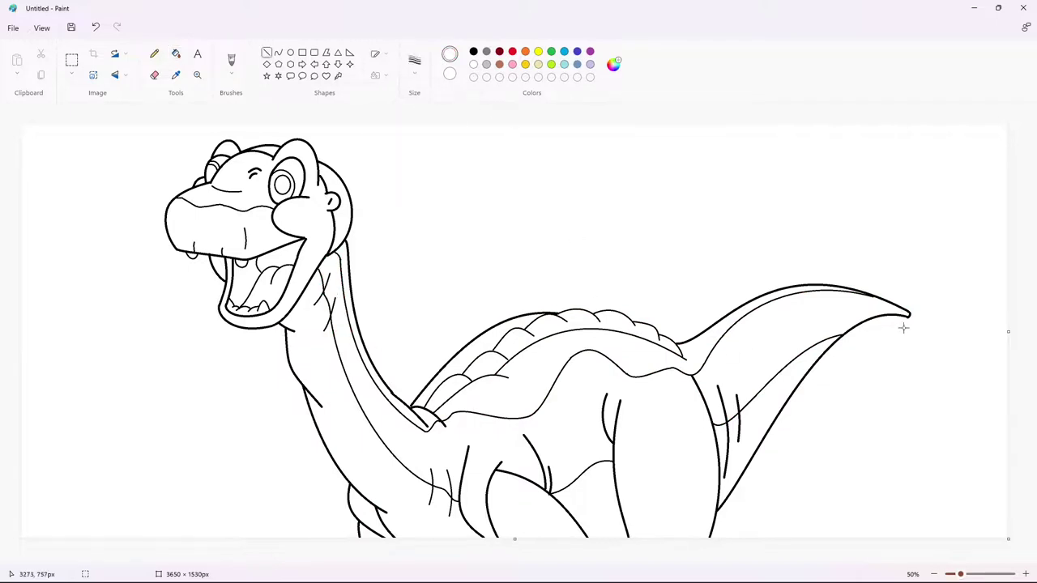
click(921, 394)
Step: Add two custom colors to the palette: a muted lavender and the tan #D4CA9C
click(499, 64)
click(613, 65)
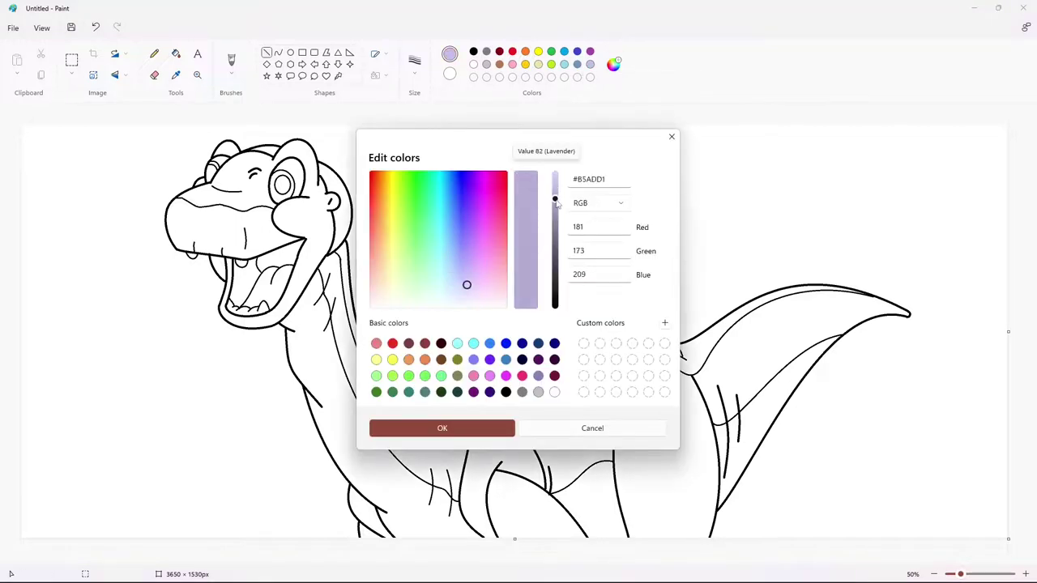
click(465, 285)
click(439, 429)
click(613, 65)
click(556, 199)
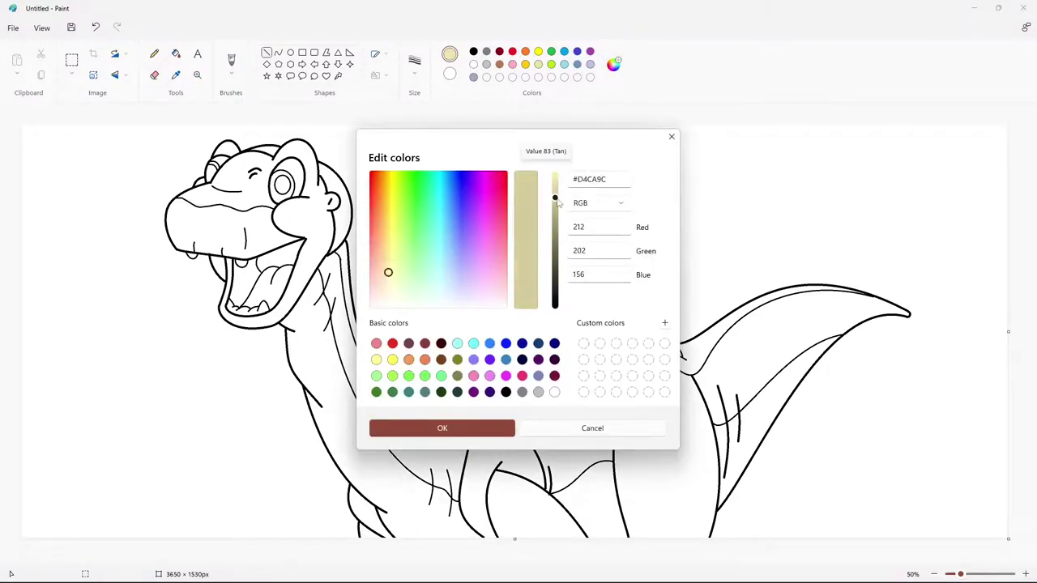
click(455, 424)
Step: Add a darkened red and a darkened rose pink to the custom colors
click(499, 51)
click(613, 65)
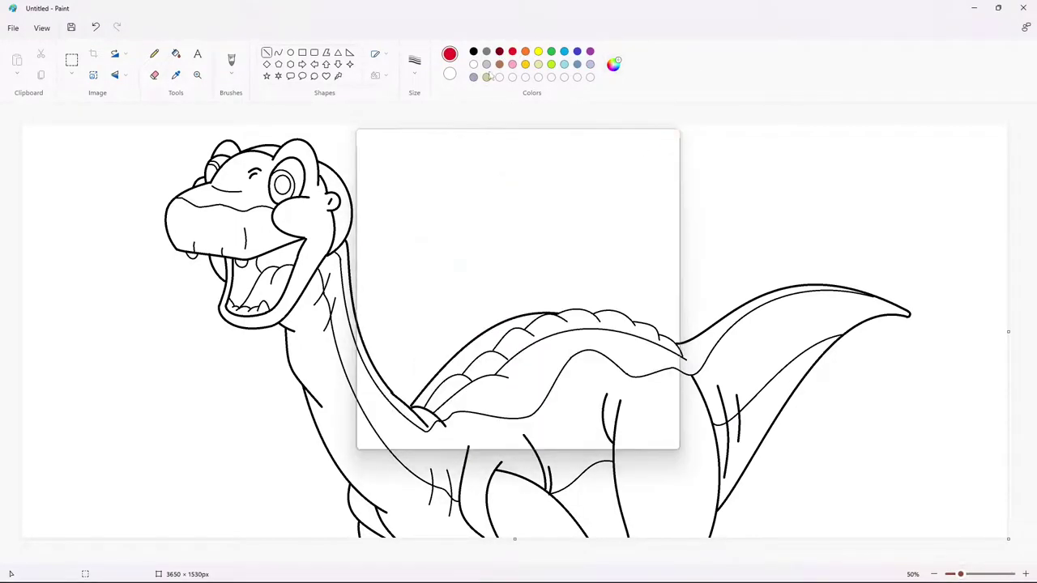
drag(556, 235, 556, 213)
click(494, 425)
click(512, 64)
click(613, 65)
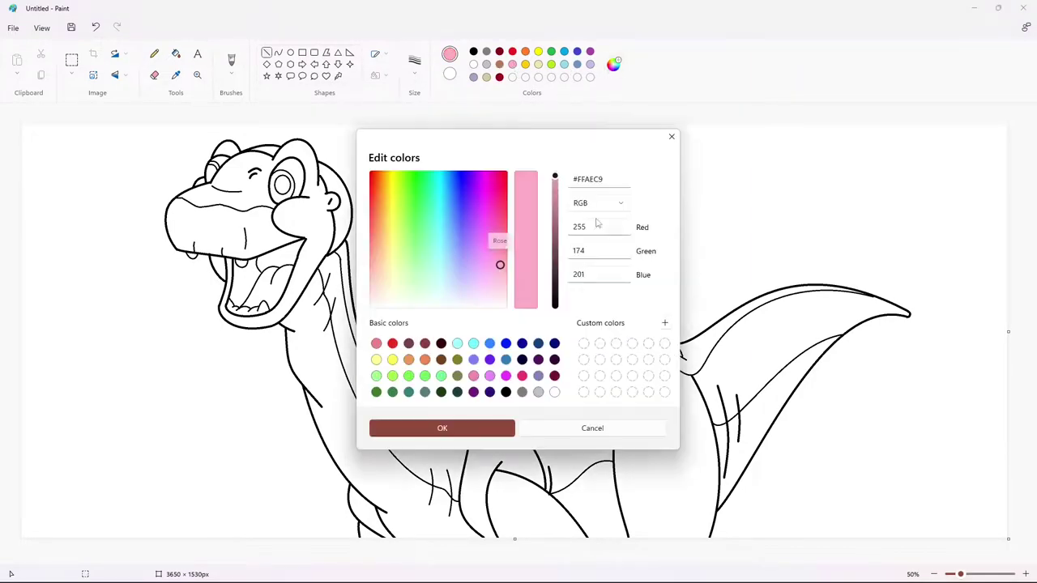
click(555, 192)
click(463, 430)
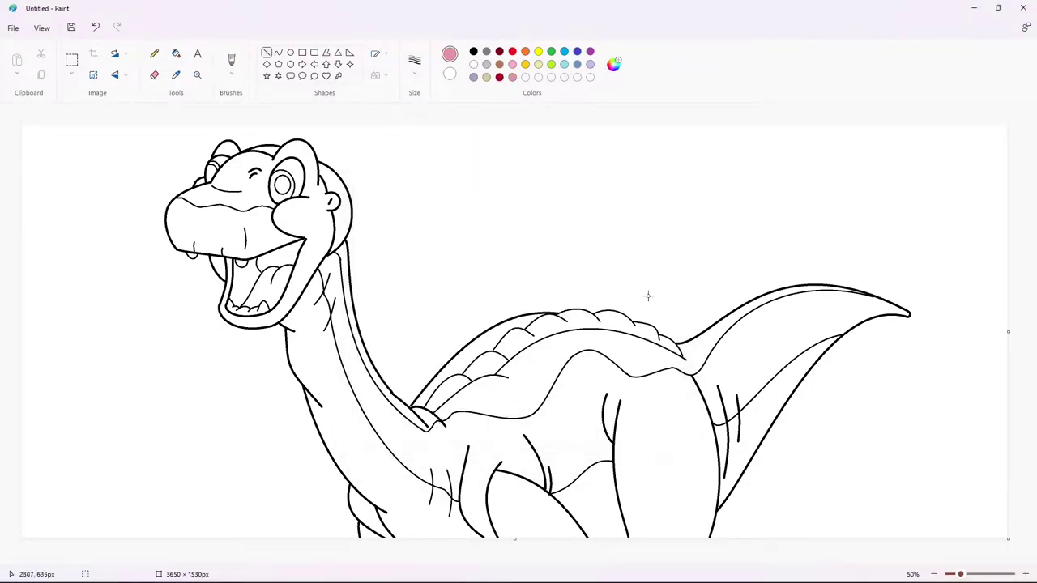
Step: Fill both irises with dark red and both pupils with black
click(1025, 575)
click(499, 51)
click(176, 54)
click(523, 243)
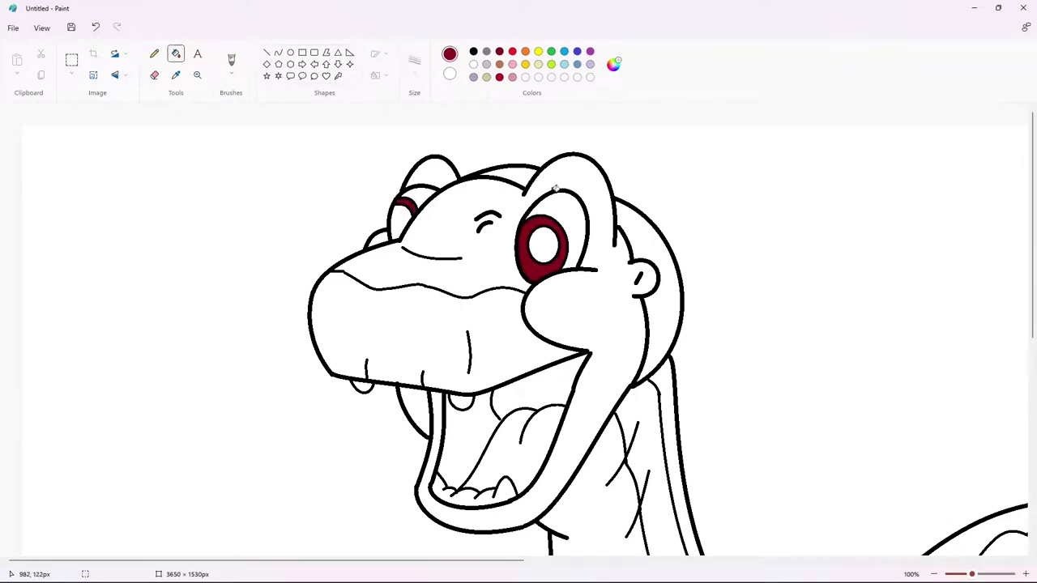
click(474, 51)
click(543, 241)
click(401, 219)
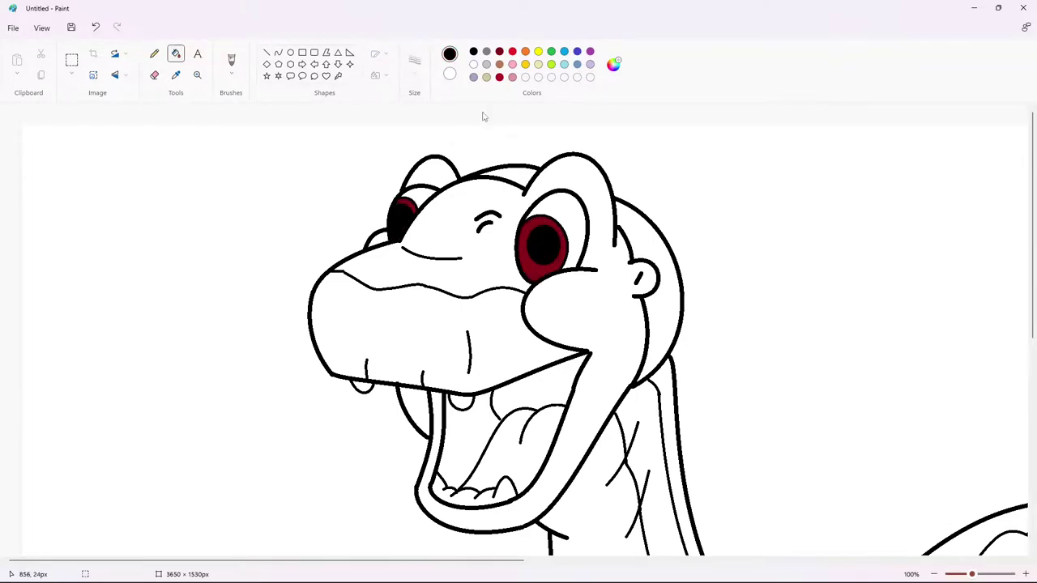
Step: Place a small solid white oval highlight in each eye's pupil
click(375, 75)
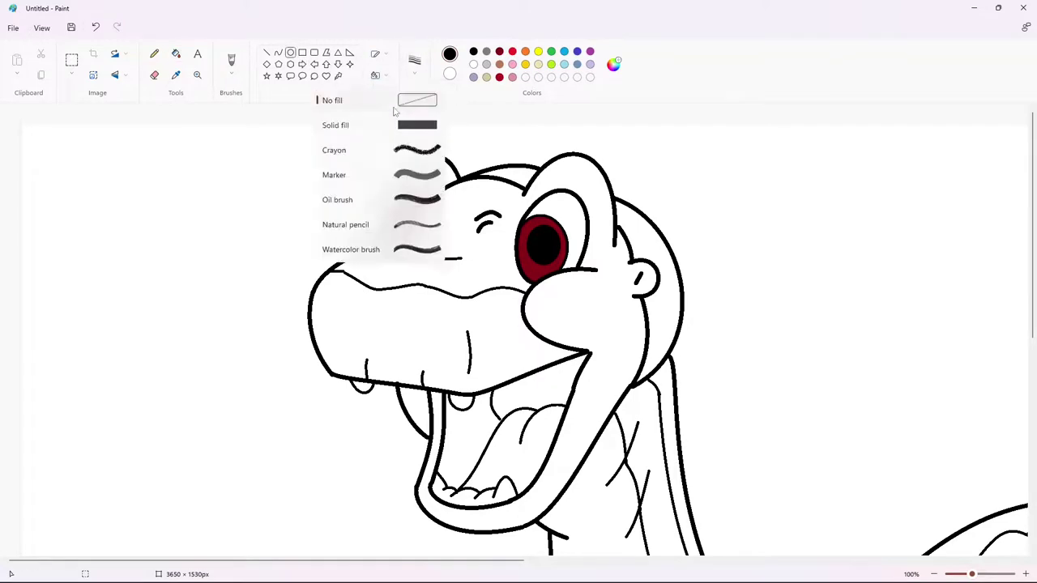
click(405, 125)
drag(540, 227, 554, 241)
click(454, 210)
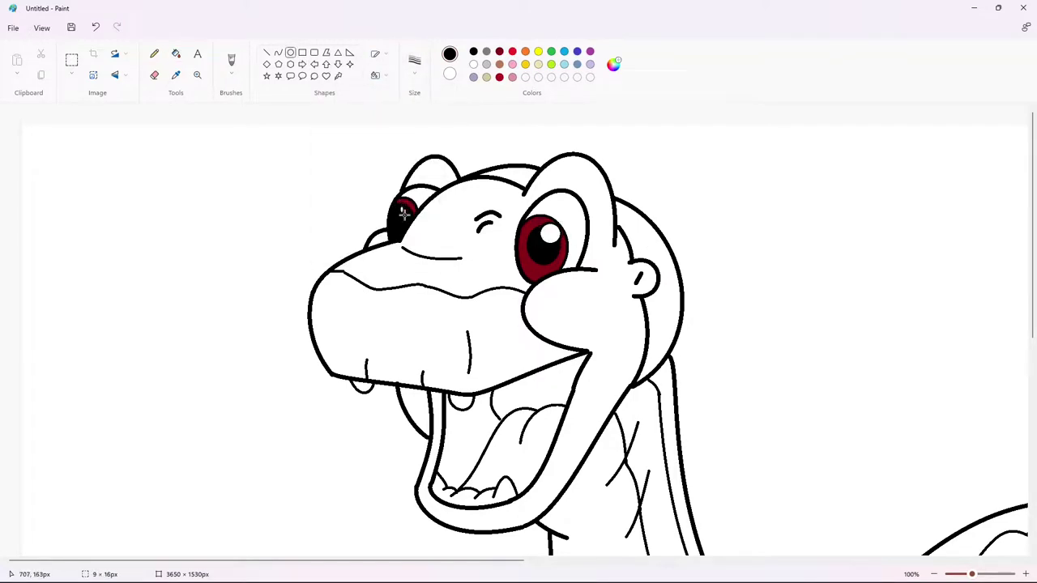
drag(402, 212, 415, 223)
key(ctrl+z)
click(552, 278)
click(267, 52)
click(414, 61)
click(421, 143)
key(ctrl+minus)
Step: Fill the tongue with the muted pink and the inside of the mouth with the custom red and dark red
click(512, 77)
click(176, 54)
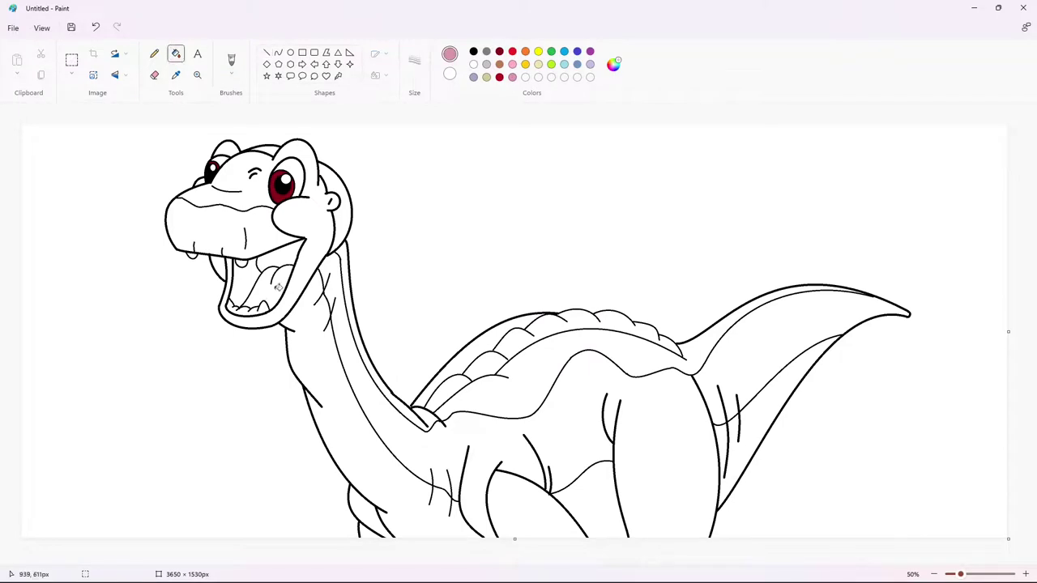
click(268, 290)
click(499, 77)
click(241, 283)
click(305, 252)
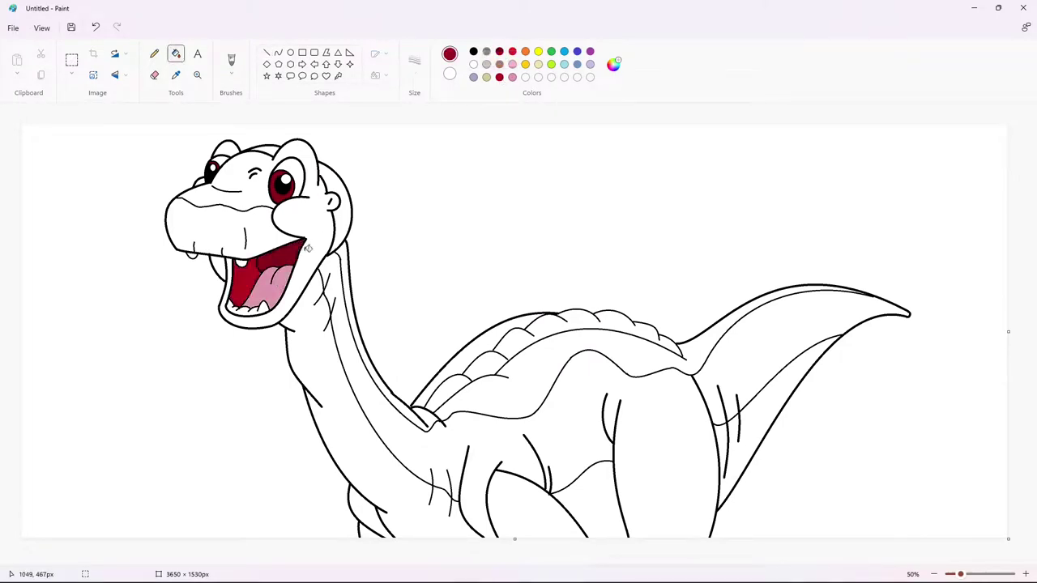
Step: Fill the snout with the custom tan and draw a short black curve at the mouth corner to enclose the lower jaw
click(486, 76)
click(227, 235)
key(ctrl+plus)
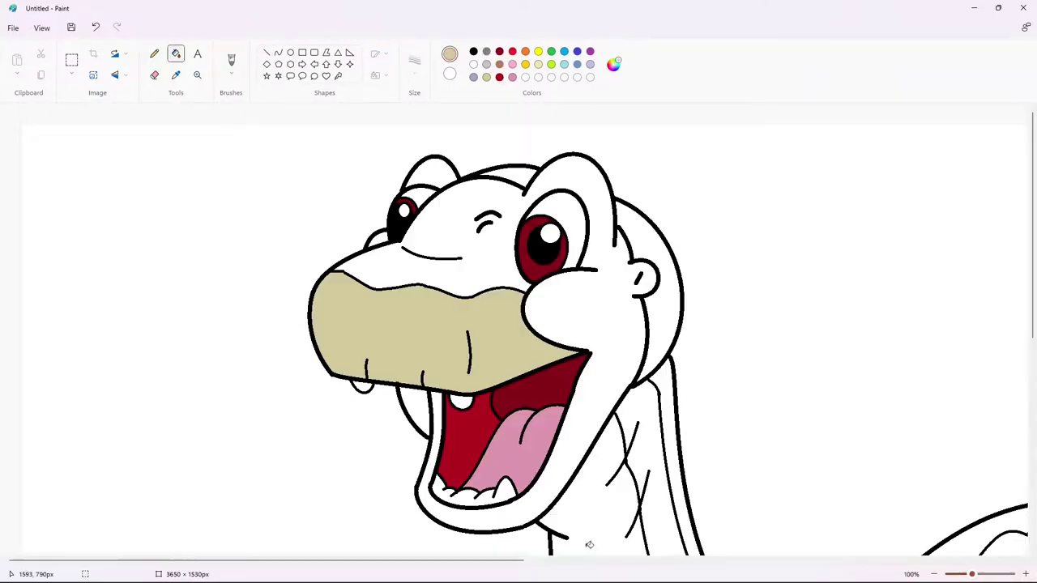
click(278, 52)
click(473, 51)
click(414, 64)
click(414, 164)
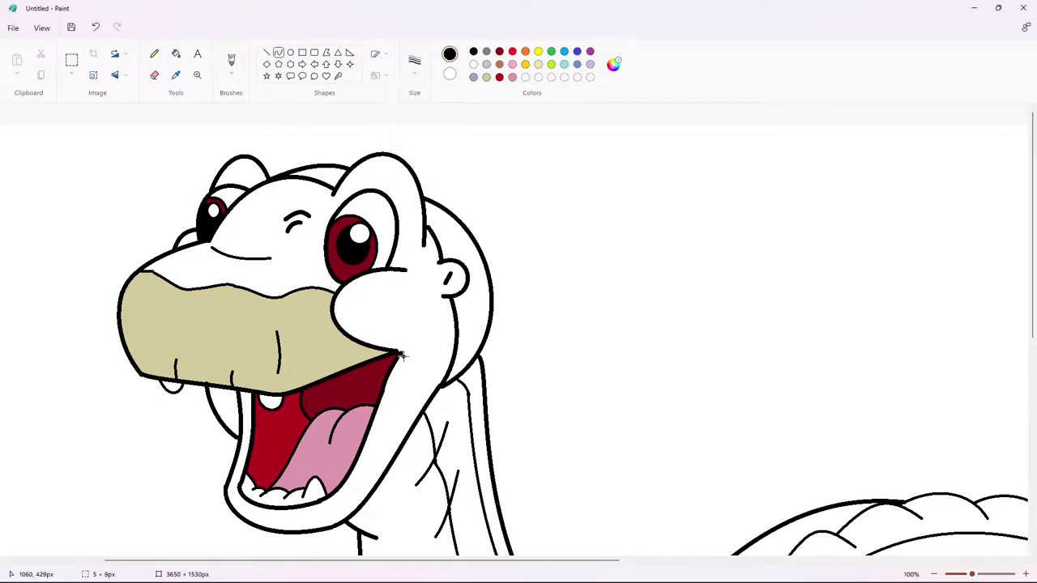
drag(401, 354, 429, 399)
Step: Fill the lower jaw, front of the neck, belly and tail underside with the custom tan
key(ctrl+minus)
click(175, 53)
click(308, 260)
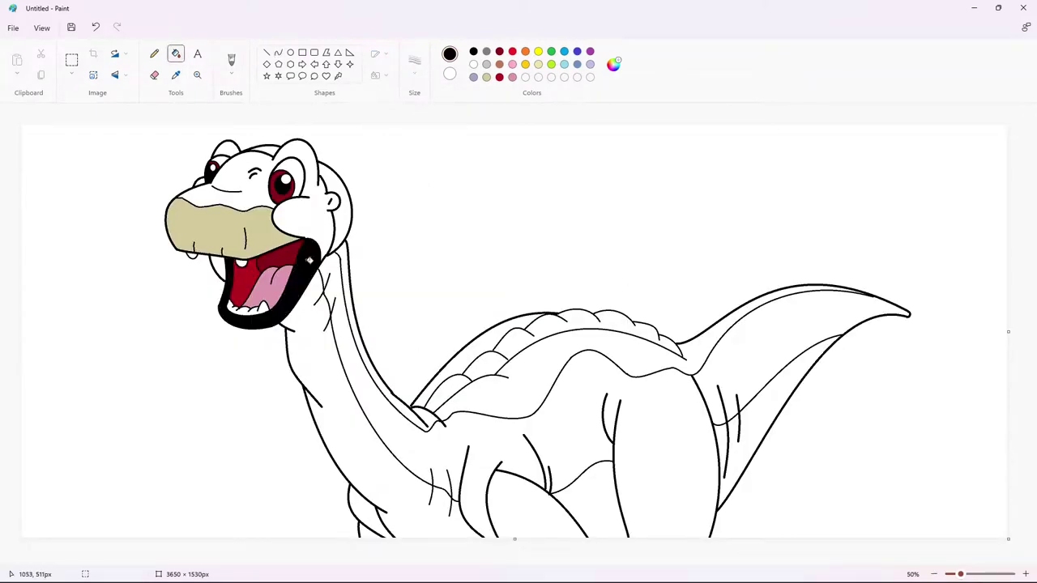
key(ctrl+z)
click(487, 76)
click(310, 262)
click(221, 264)
click(316, 364)
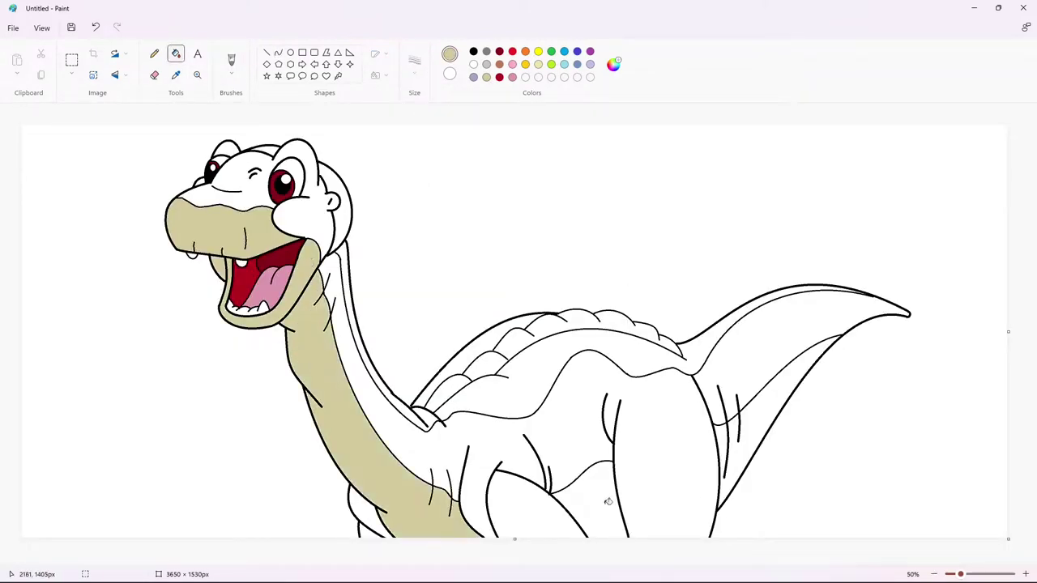
click(608, 501)
click(733, 460)
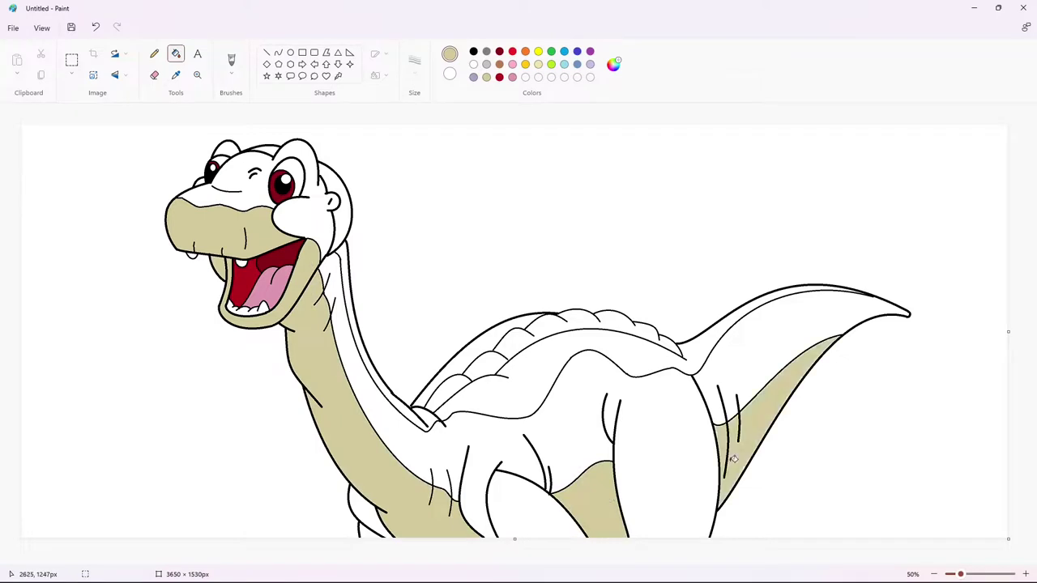
Step: Fill the back of the head, neck strip, back, scales and upper tail strip with the standard brown
click(273, 147)
click(344, 193)
click(347, 279)
click(520, 411)
click(453, 399)
click(482, 368)
click(495, 335)
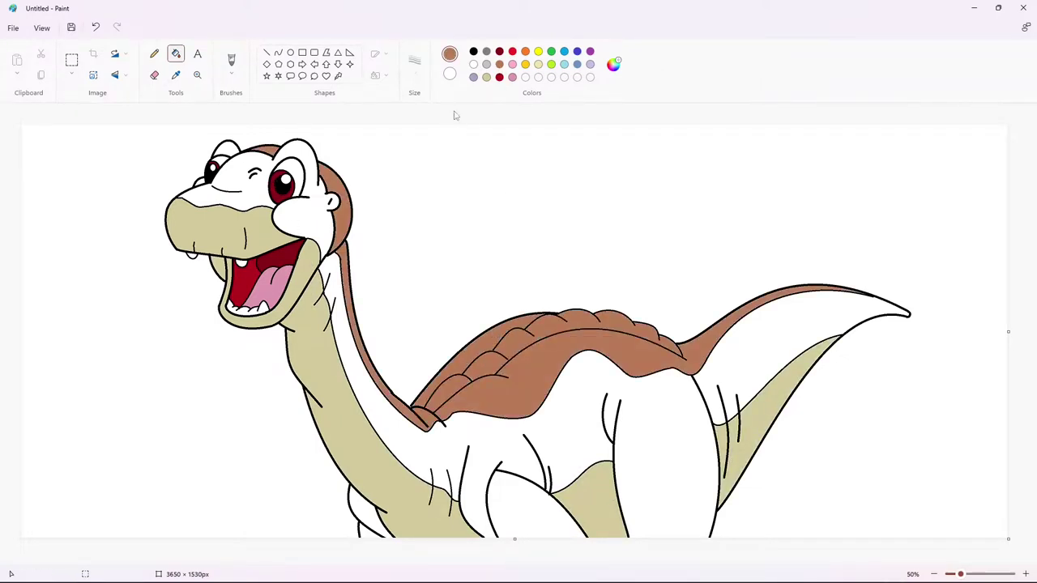
Step: Fill the upper face, cheek and eye ridges with the muted custom lavender
click(251, 190)
click(202, 180)
click(227, 149)
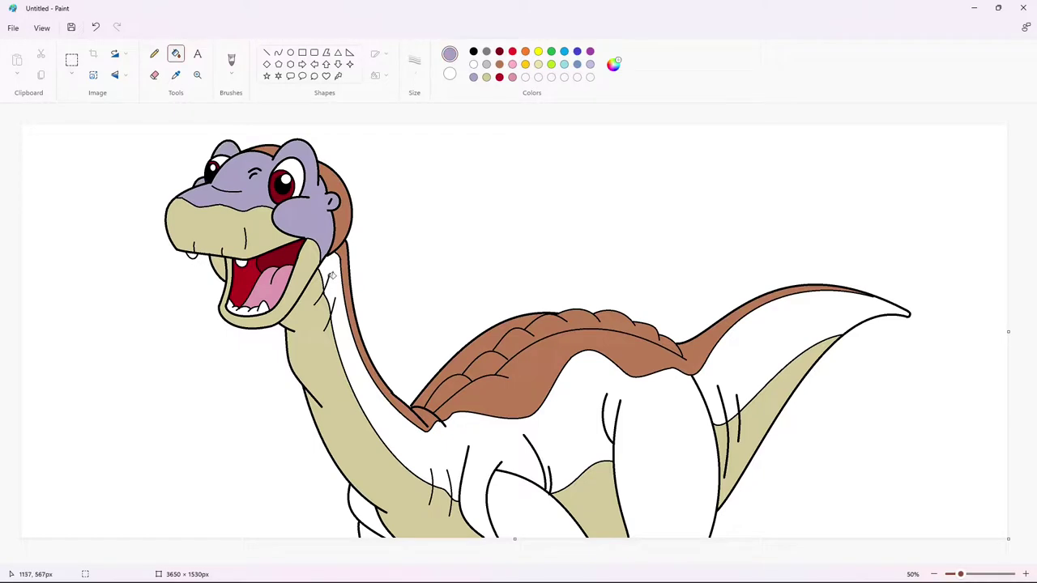
Step: Mix a lighter custom lavender and recolor the upper face, cheek and eye ridges with it
click(614, 64)
click(467, 264)
click(440, 428)
click(231, 188)
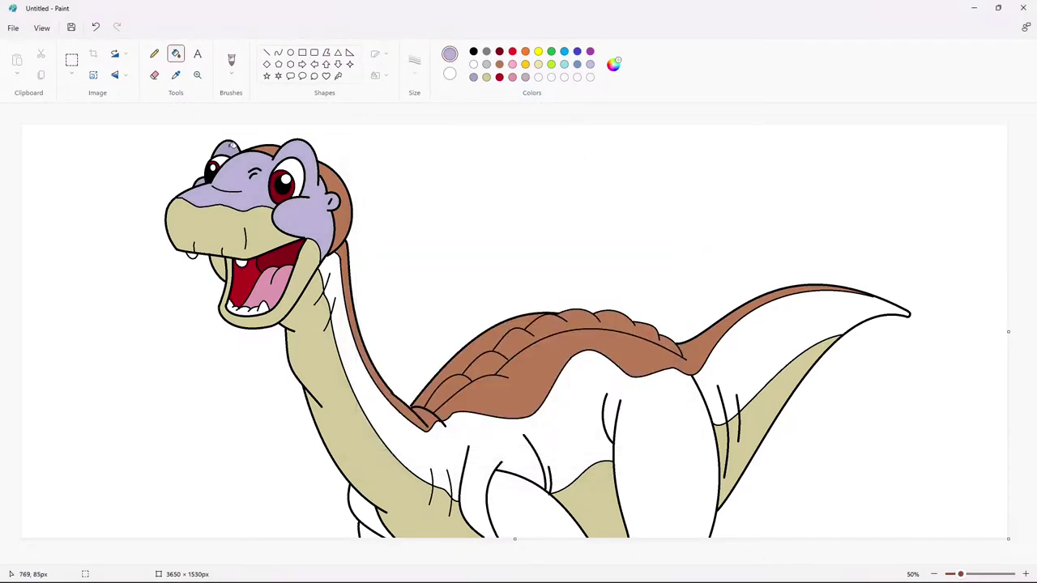
Step: Fill the side of the neck, body, legs and middle of the tail with the lighter lavender
click(320, 274)
click(562, 482)
click(363, 506)
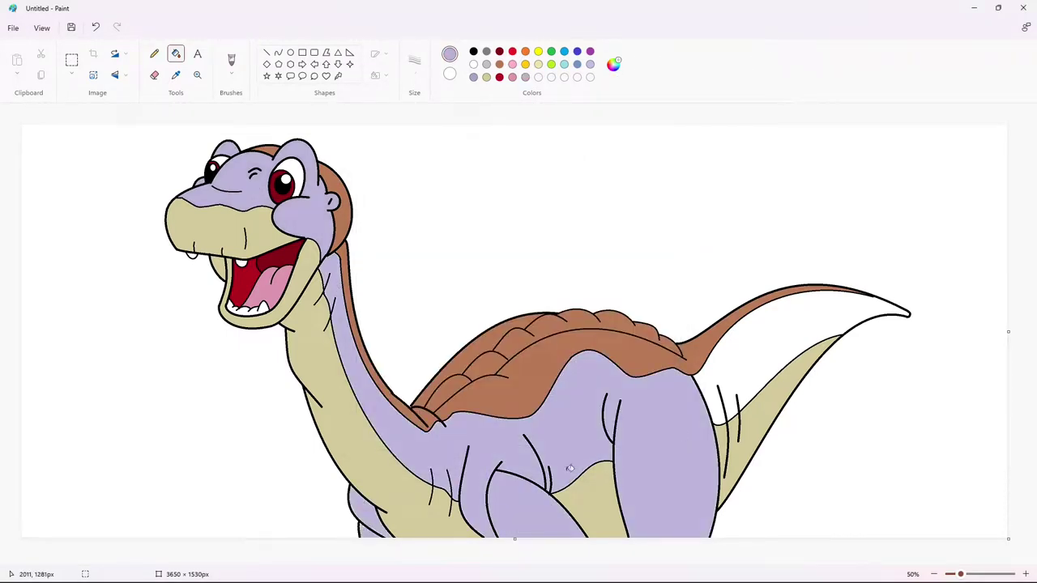
click(775, 358)
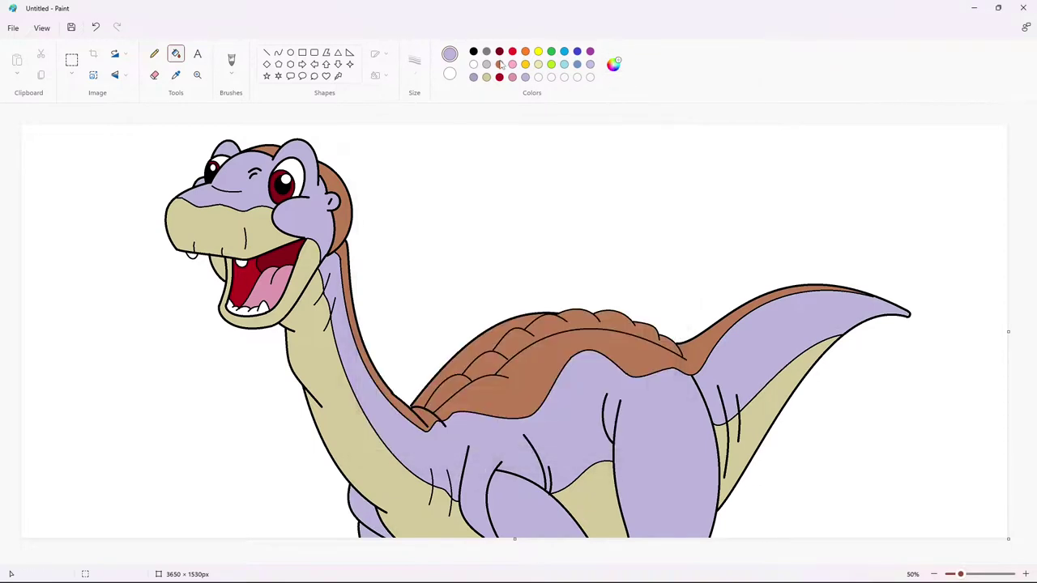
Step: Mix a darker shade of the brown #B97A57 and recolor the back of the head, neck strip, back, scales and upper tail with it
click(613, 65)
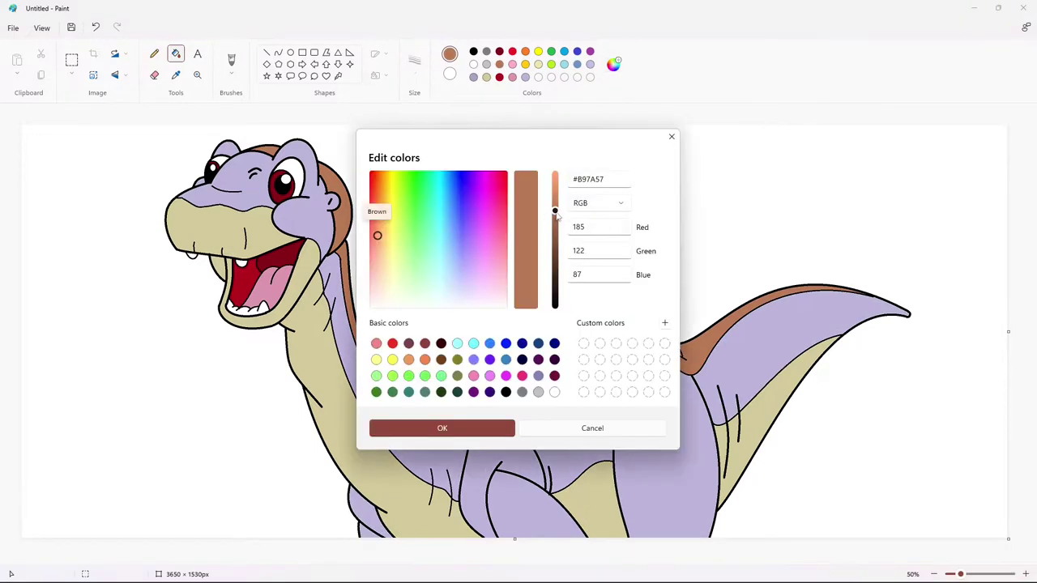
drag(555, 212, 555, 234)
click(443, 427)
click(347, 217)
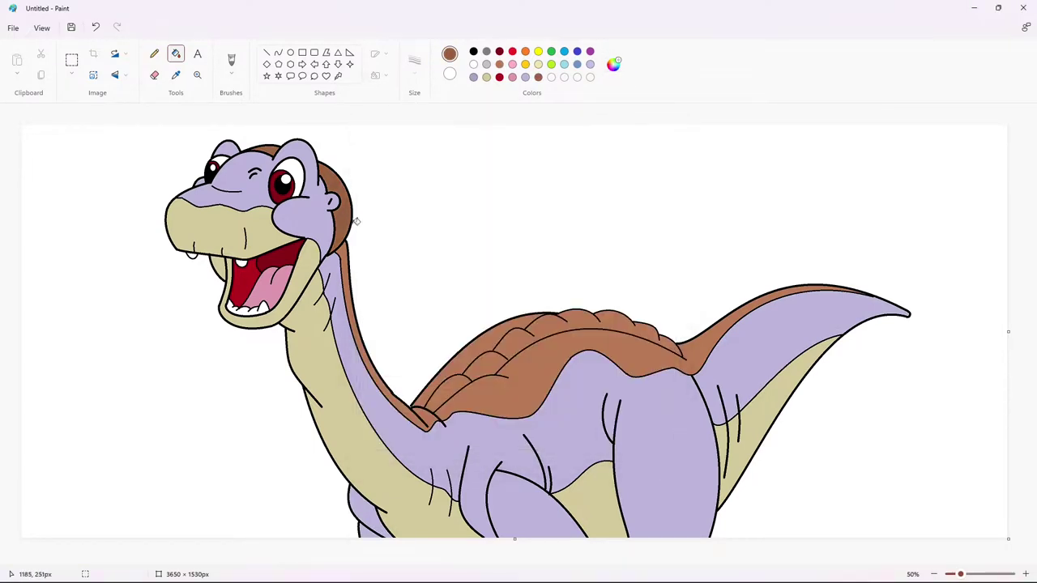
click(369, 292)
click(494, 363)
click(472, 349)
Step: Mix a lighter shade of the tan #D4CA9C and recolor the muzzle, lower jaw, front of the neck, belly and underside of the tail
click(614, 64)
click(386, 269)
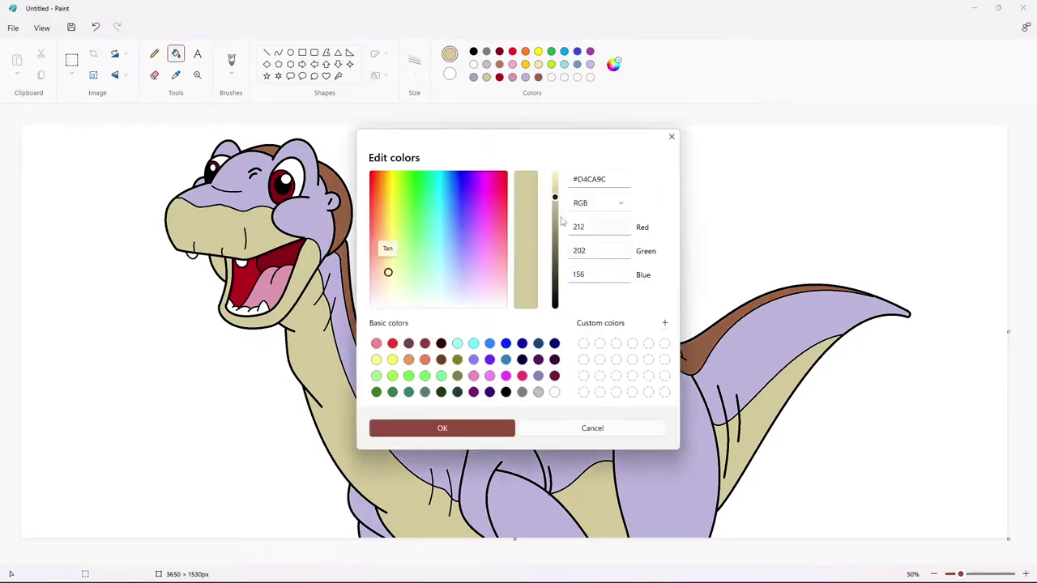
click(443, 428)
click(588, 503)
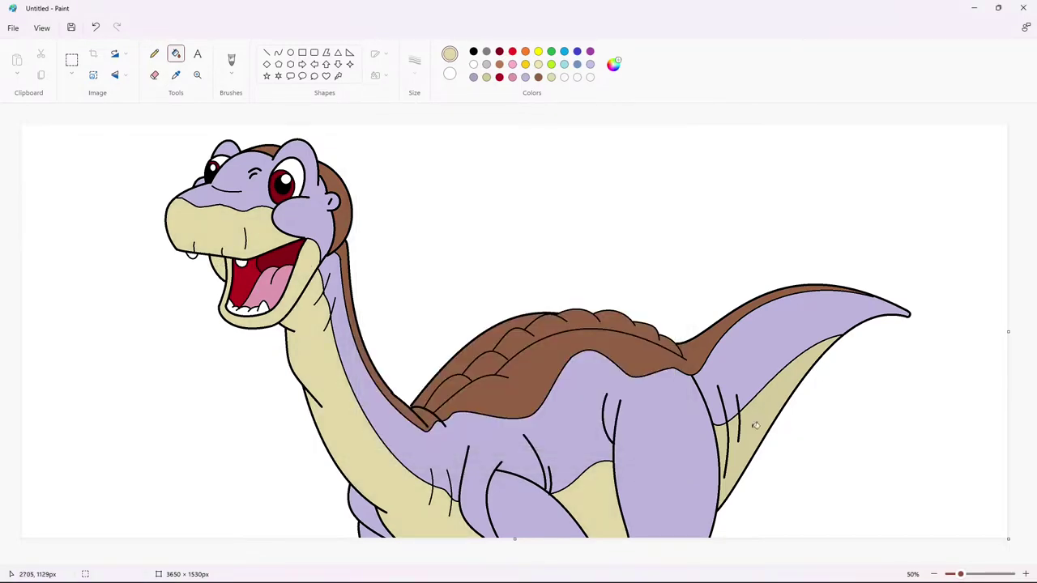
click(757, 426)
Step: Recolor the face, side of the neck, body, legs and middle of the tail with the lavender #C8BFE7
click(176, 74)
click(244, 174)
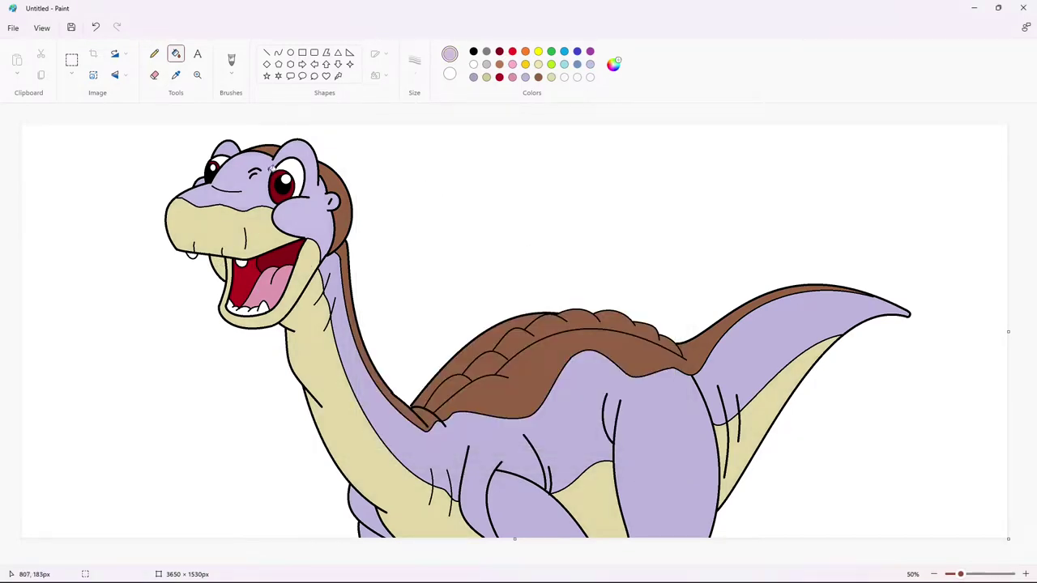
click(323, 317)
click(749, 381)
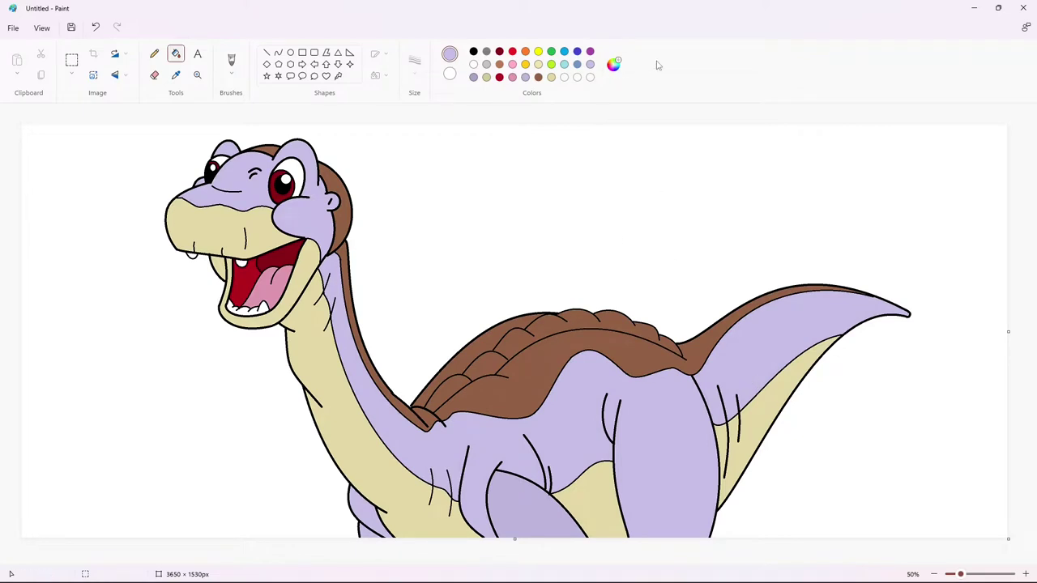
Step: Mix a darker custom lavender starting from #C8BFE7 and apply it to the face
click(613, 64)
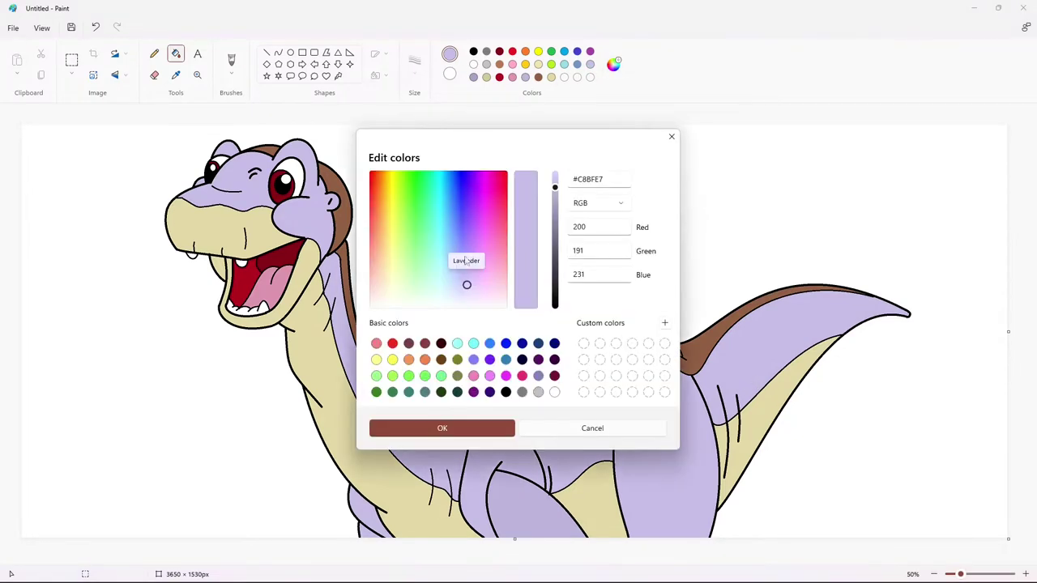
click(473, 272)
mouse_move(474, 272)
mouse_down()
mouse_move(456, 270)
mouse_move(461, 257)
mouse_move(467, 284)
mouse_up()
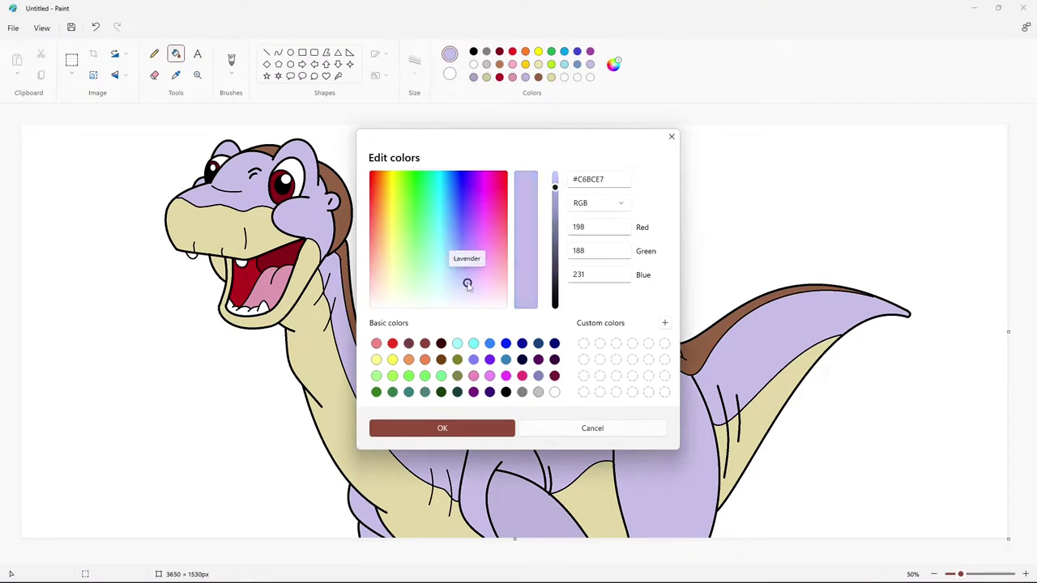
drag(557, 198, 558, 204)
click(493, 429)
click(322, 247)
Step: Adjust the custom lavender once more and recolor the face, side of the neck, body, legs and middle of the tail with it
click(613, 64)
click(475, 428)
click(316, 217)
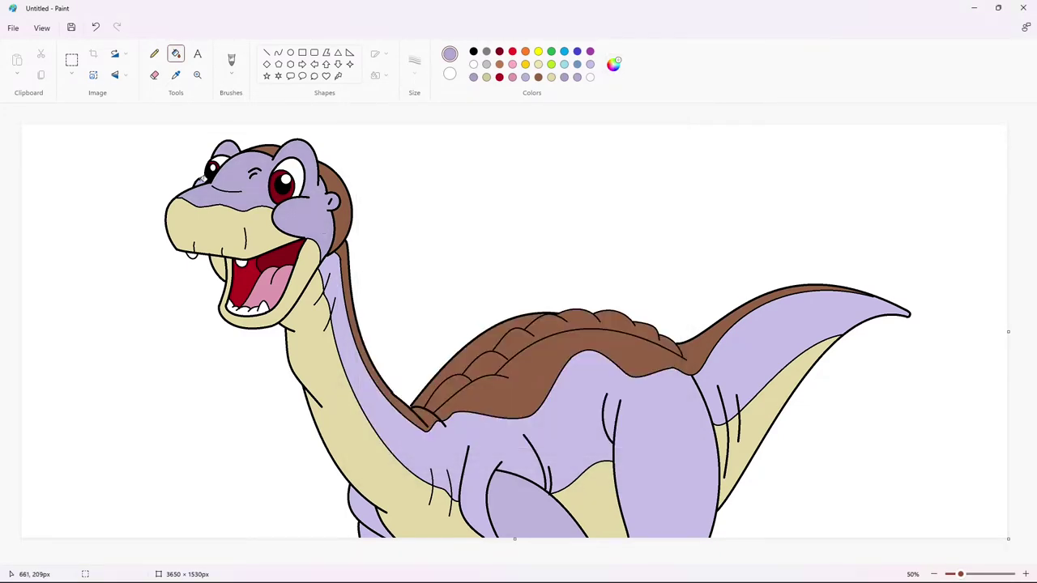
click(334, 264)
click(370, 524)
click(764, 352)
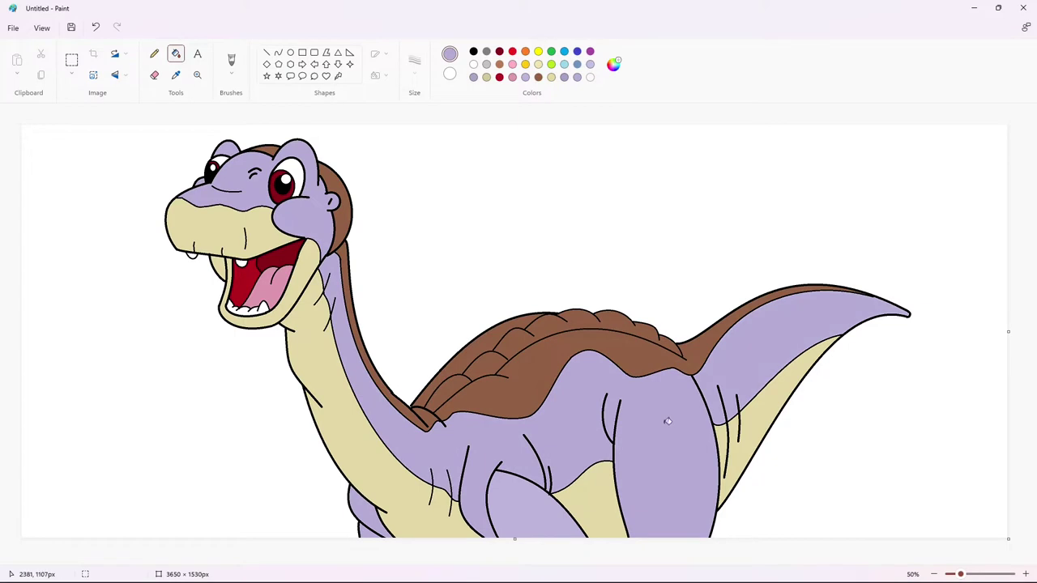
Step: Mix a darker shade of the grayish brown #B99C94 as the fill color
click(614, 64)
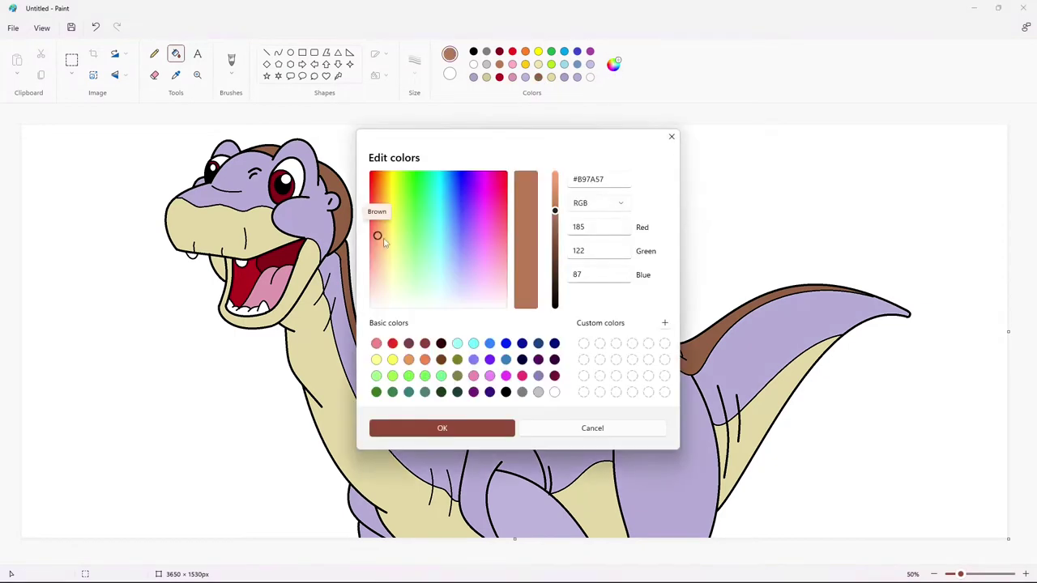
click(382, 239)
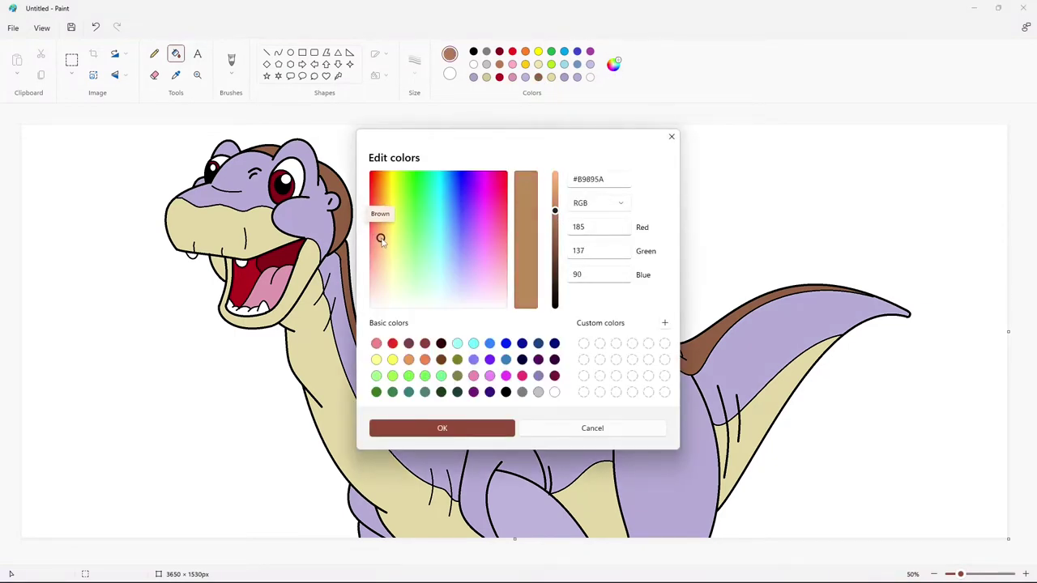
click(374, 281)
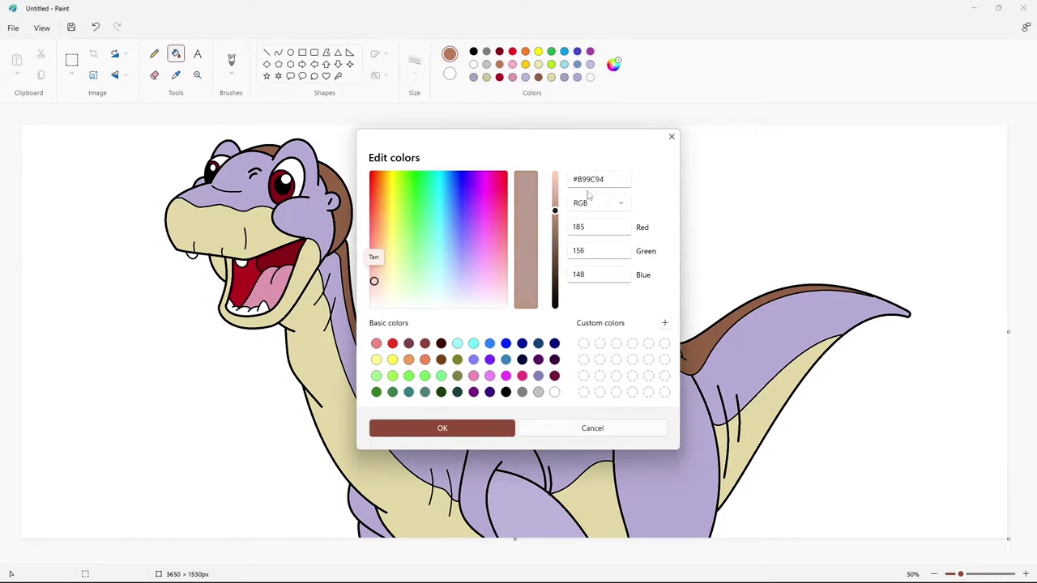
click(554, 228)
drag(555, 232, 555, 243)
click(442, 427)
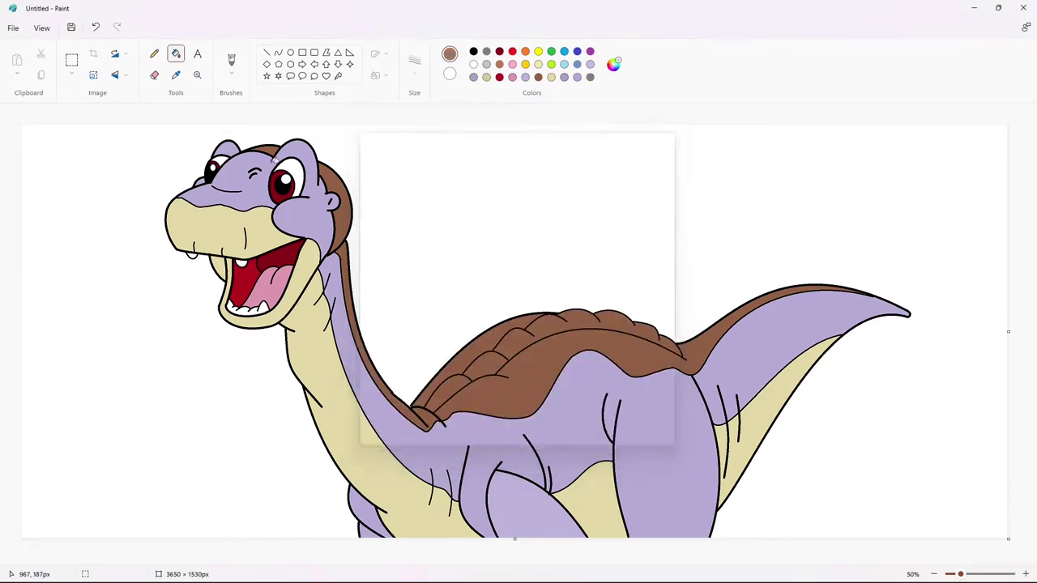
Step: Recolor the back of the head, neck strip, back, scales and upper tail with the grayish brown
click(344, 197)
click(348, 259)
click(468, 363)
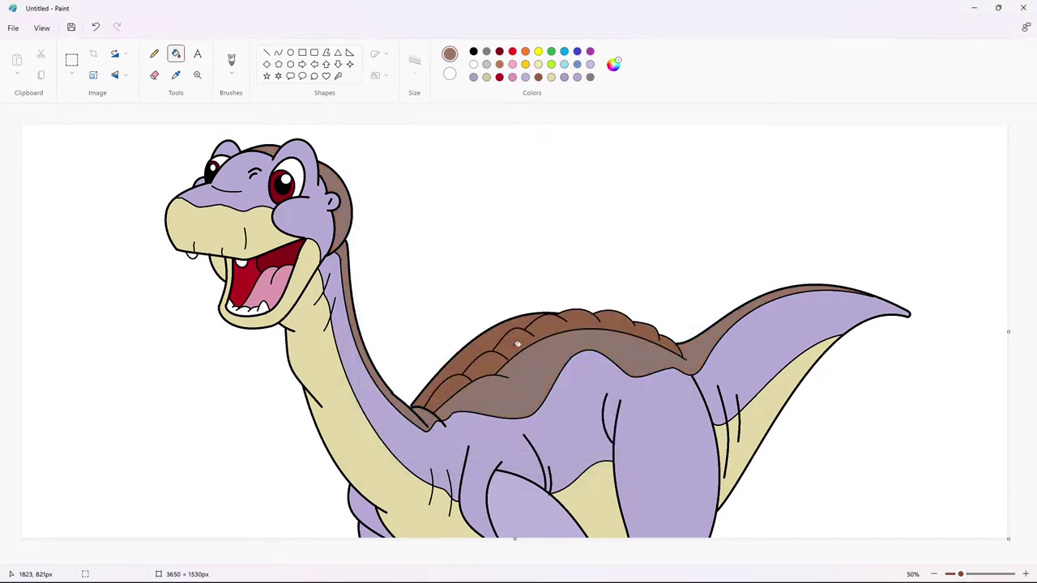
click(473, 349)
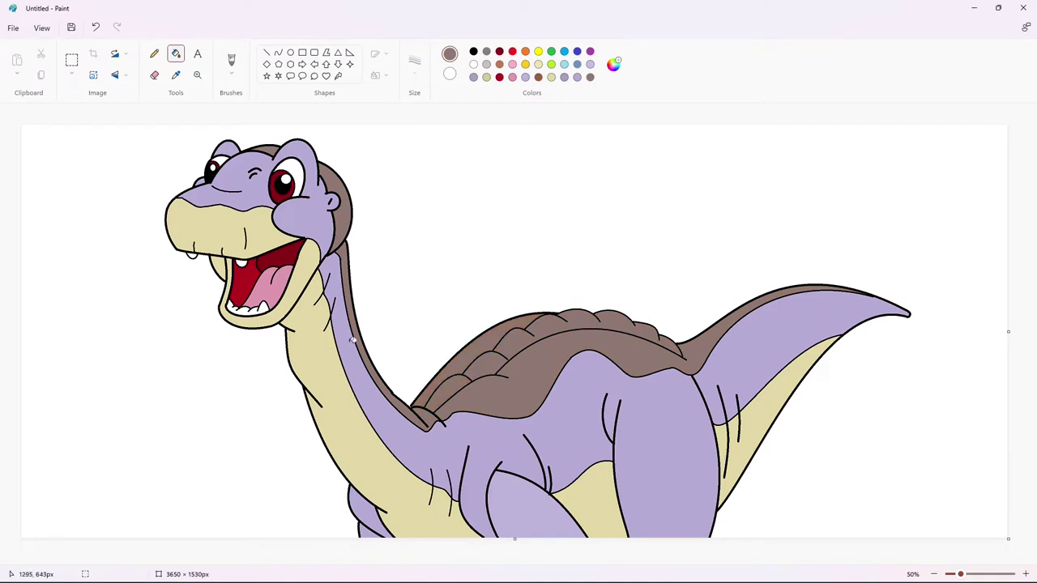
Step: Mix a warmer tan from the custom tan as the fill color
click(551, 77)
click(613, 64)
drag(556, 235, 556, 199)
click(440, 427)
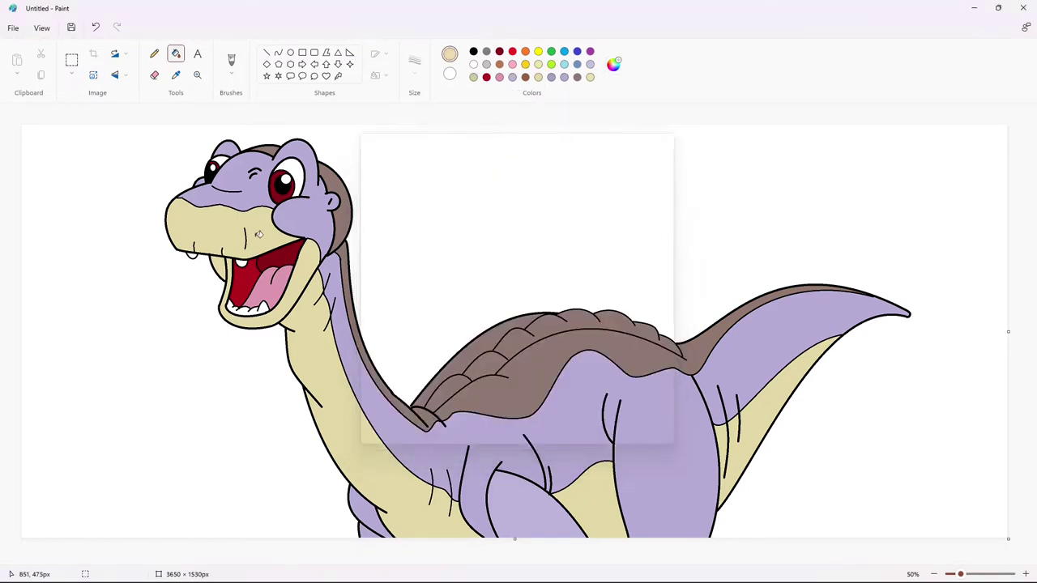